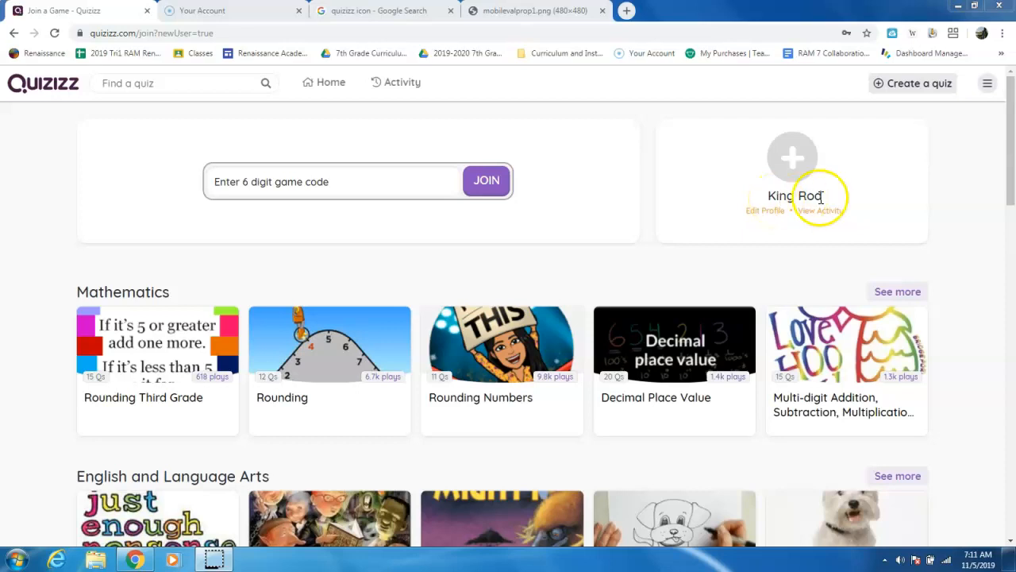
- Create a quiz named "Your Cohort Your Name and Your Partners Name" with the subjects History and Social Studies
click(913, 88)
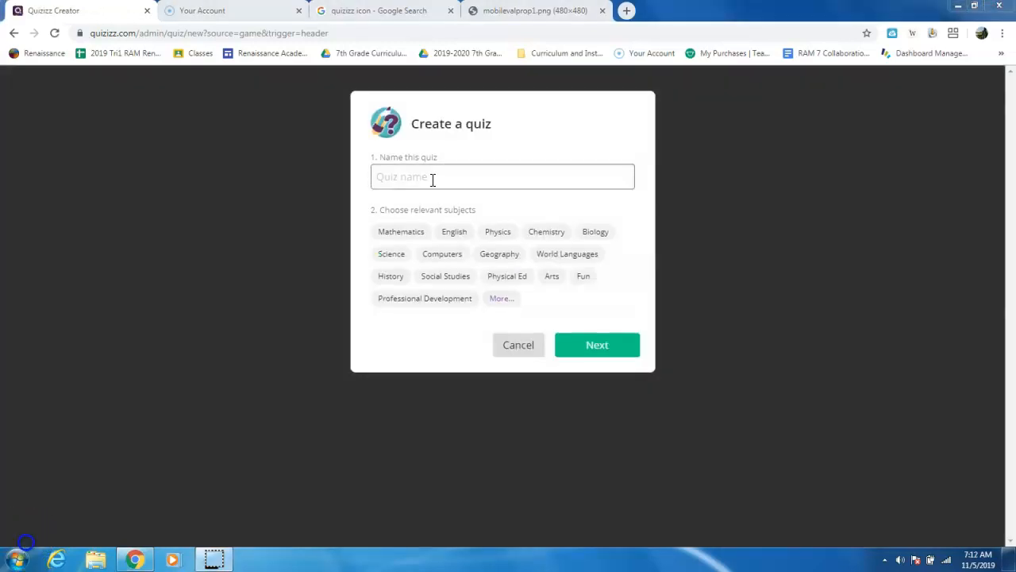
click(432, 179)
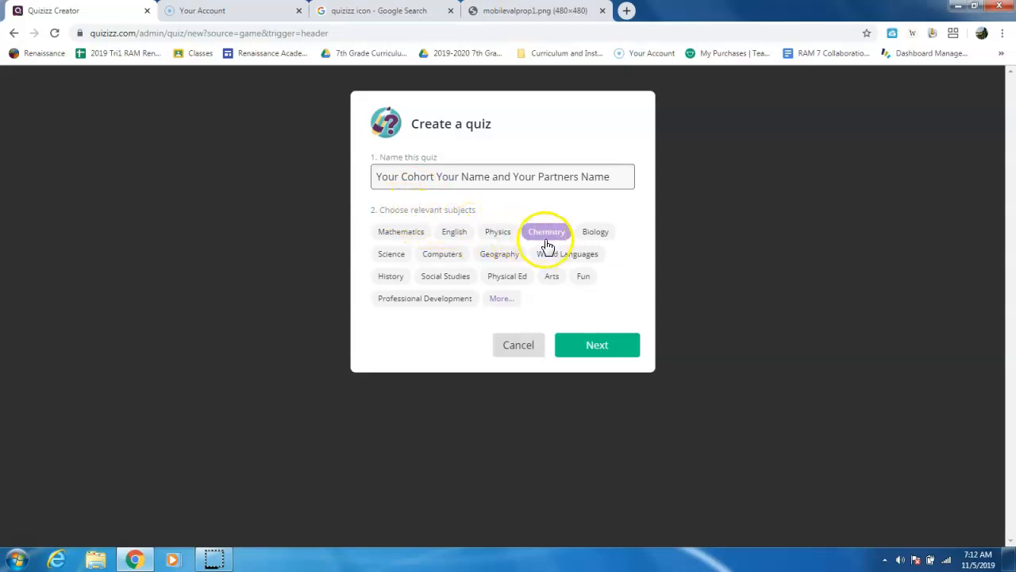
click(394, 278)
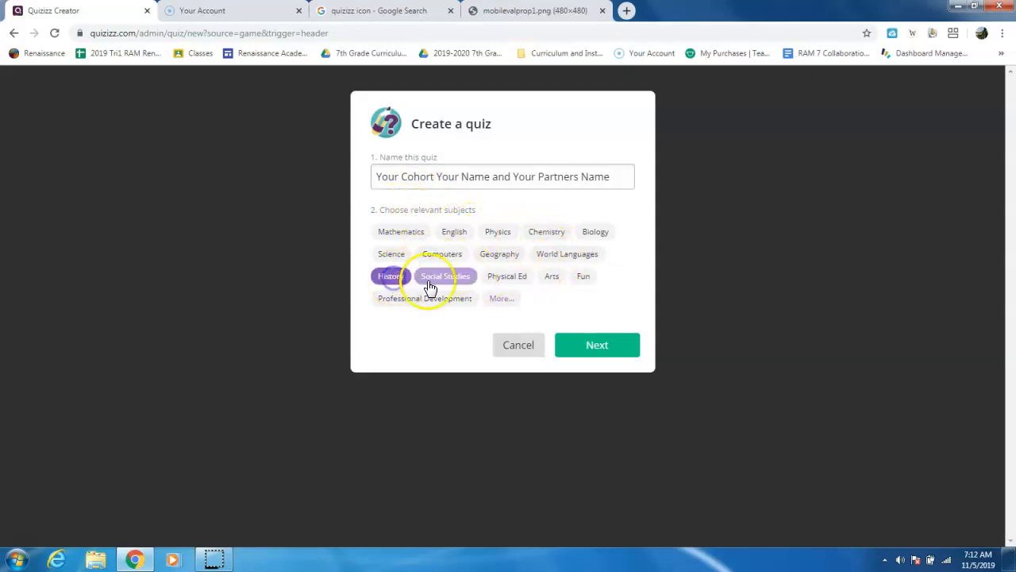
click(432, 284)
click(596, 344)
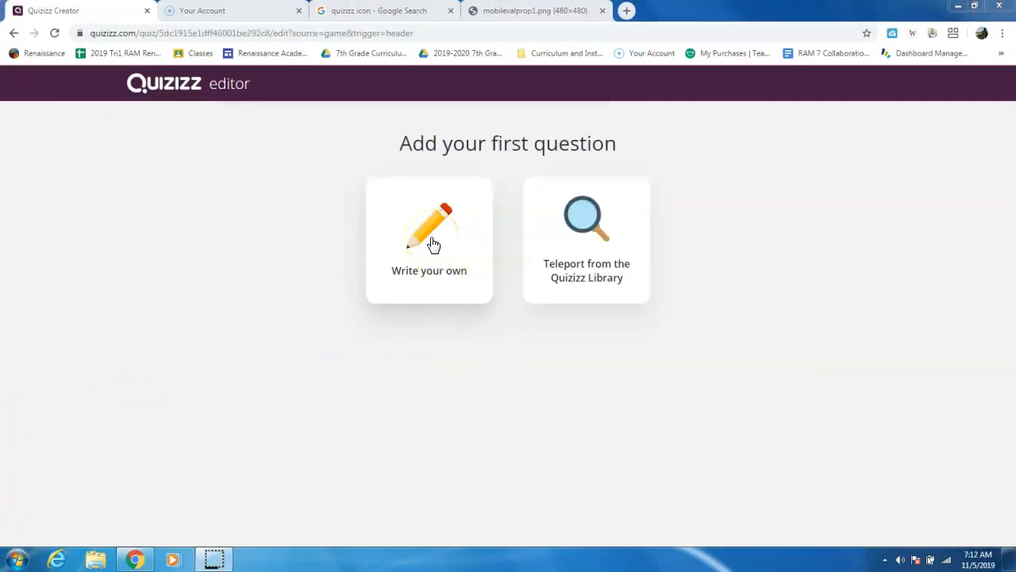
- Write the question "What is one stereotype modern Muslims are accused of?" with answers "Being too nice", "Treating women as slaves or "lesser" people" and "Eating pork"
click(433, 244)
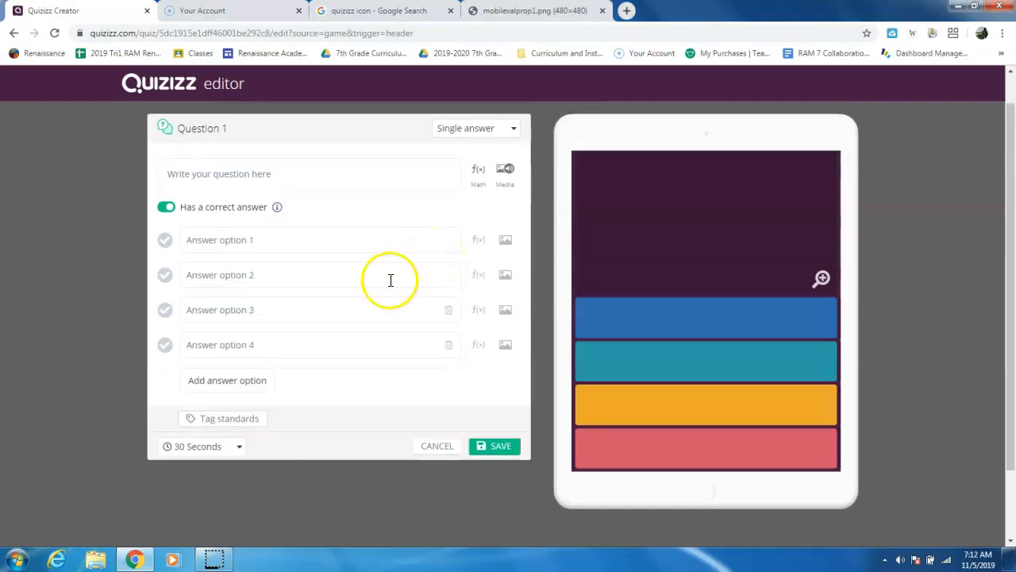
click(273, 171)
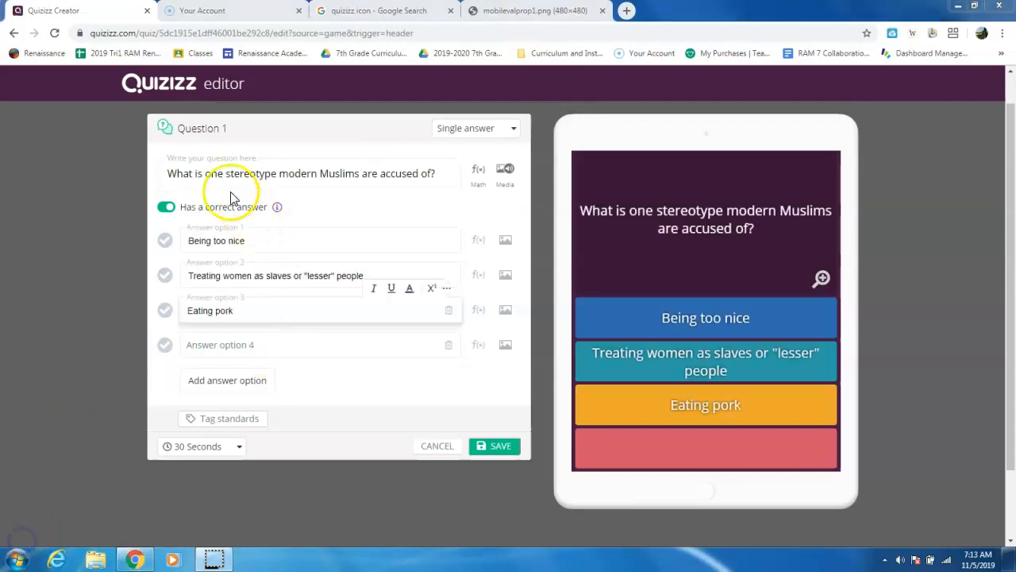
drag(167, 173, 437, 173)
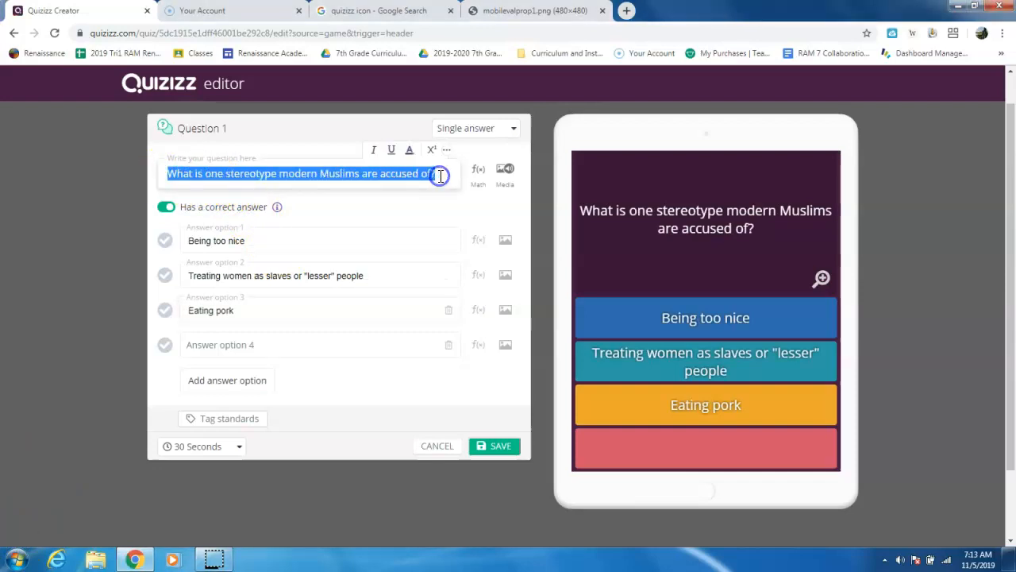
click(441, 176)
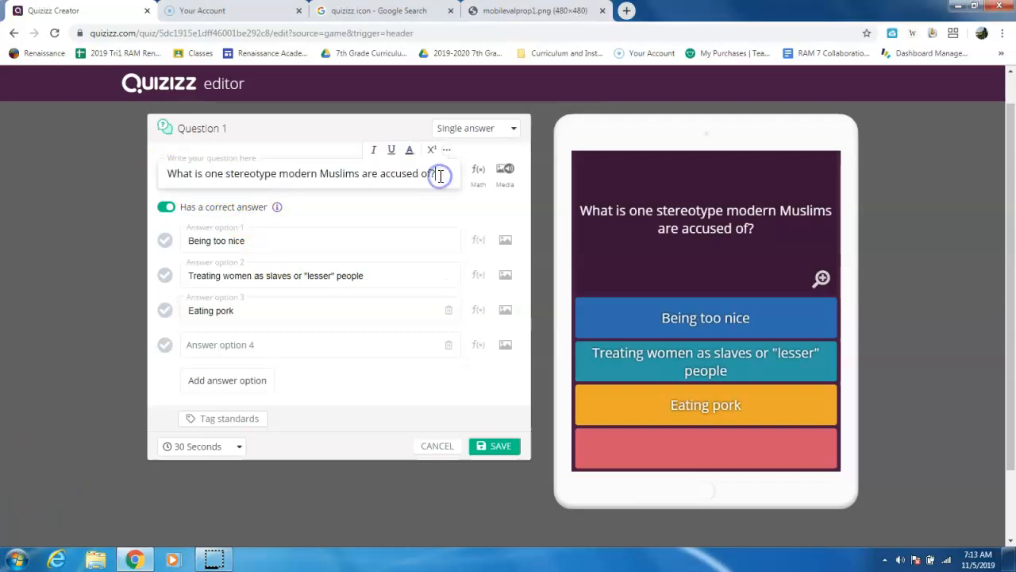
- Keep the question type as Single answer and mark "Treating women as slaves or "lesser" people" as the correct answer
click(514, 137)
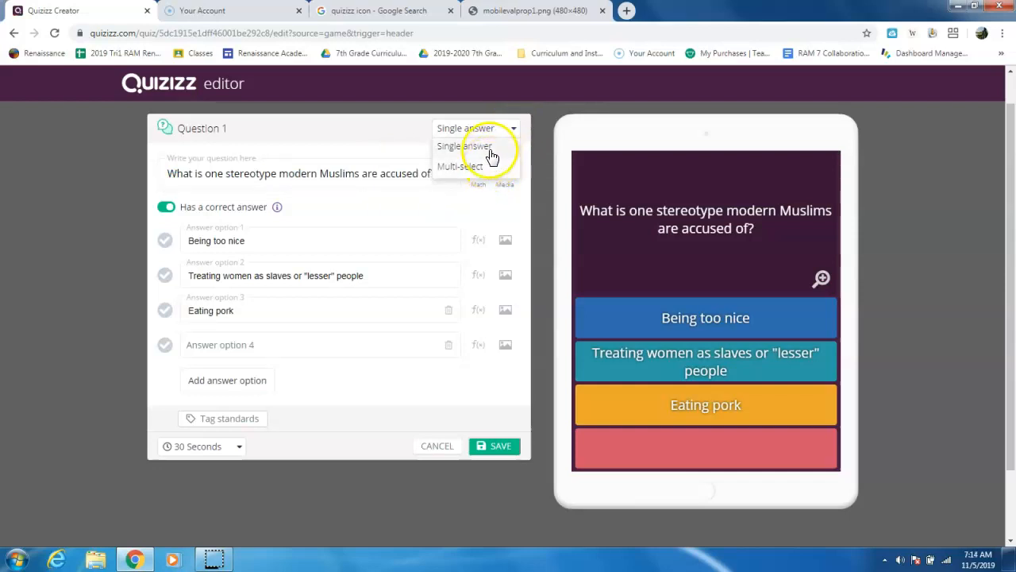
click(513, 134)
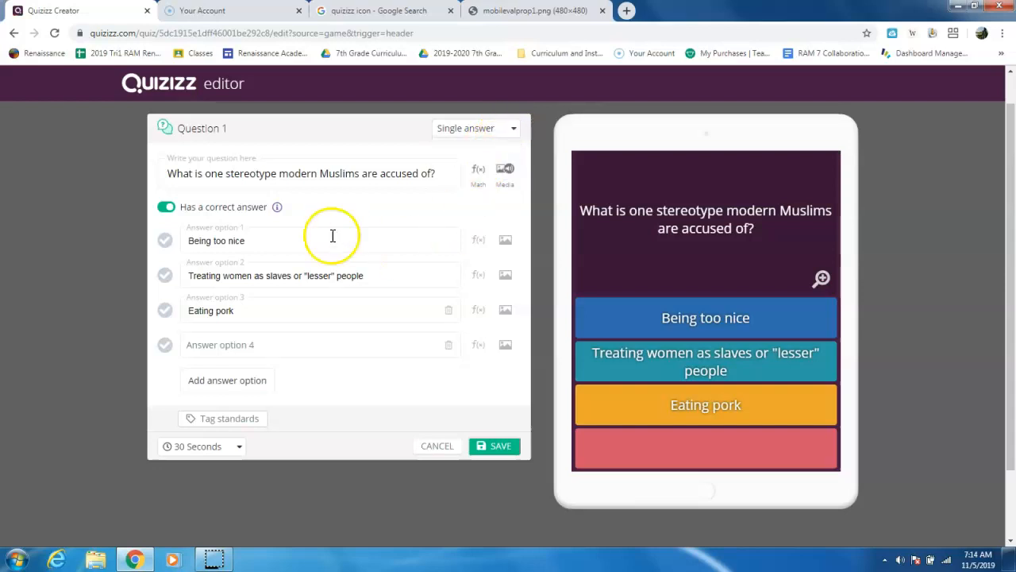
click(272, 242)
click(297, 277)
click(278, 316)
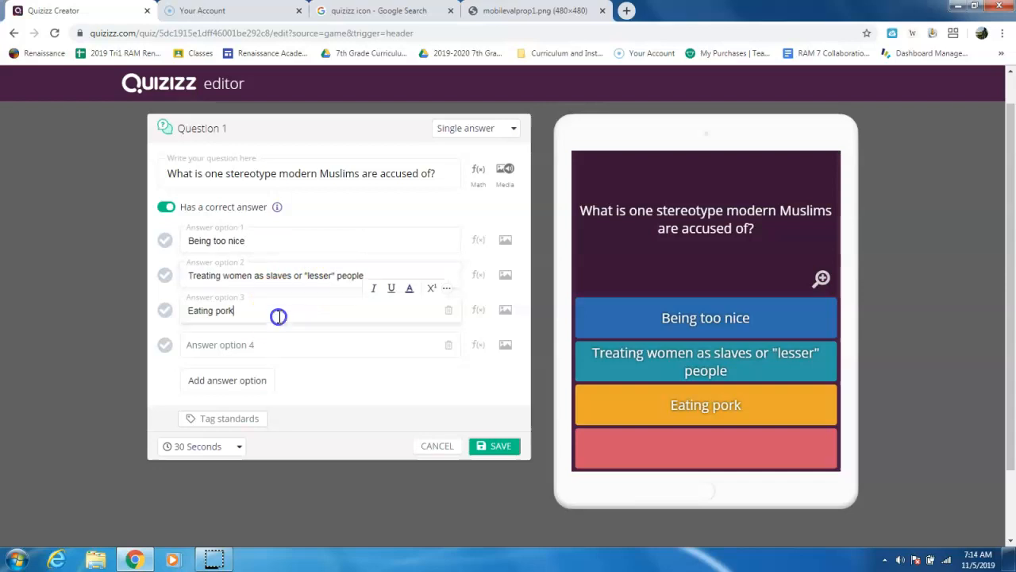
click(166, 278)
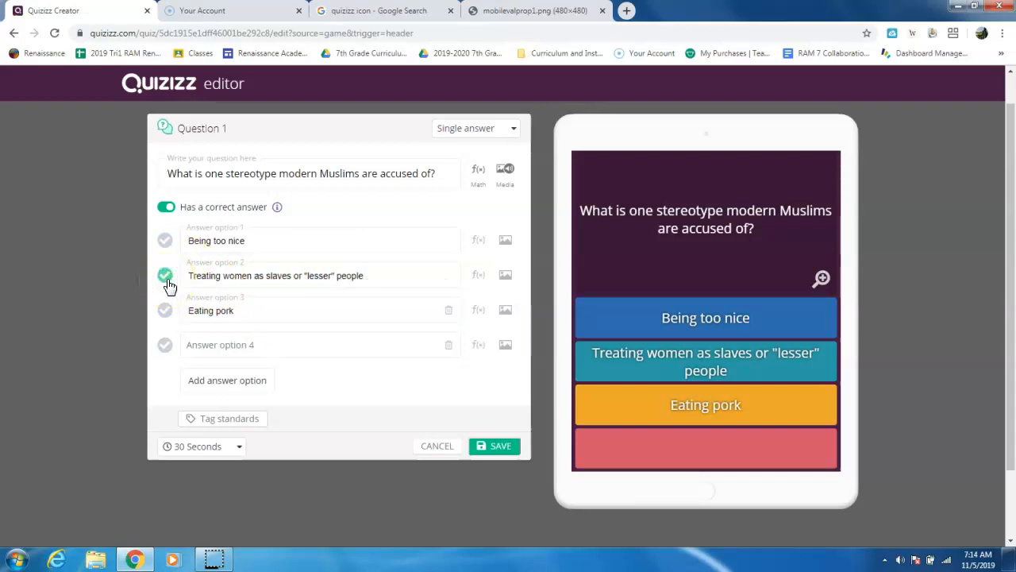
- Review the available time limits for the question, leaving the 30 Seconds setting in place
click(240, 450)
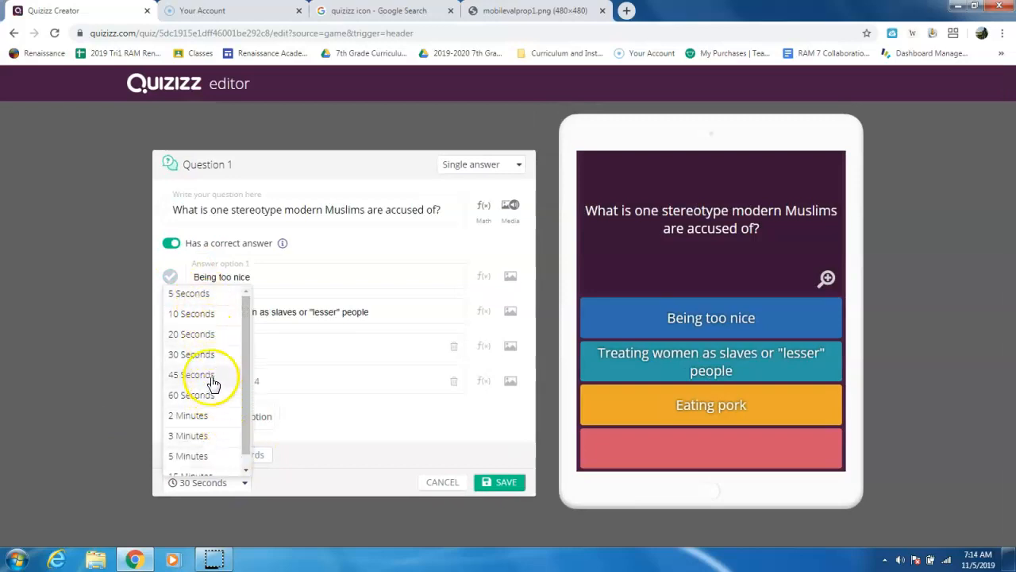
drag(245, 367, 237, 322)
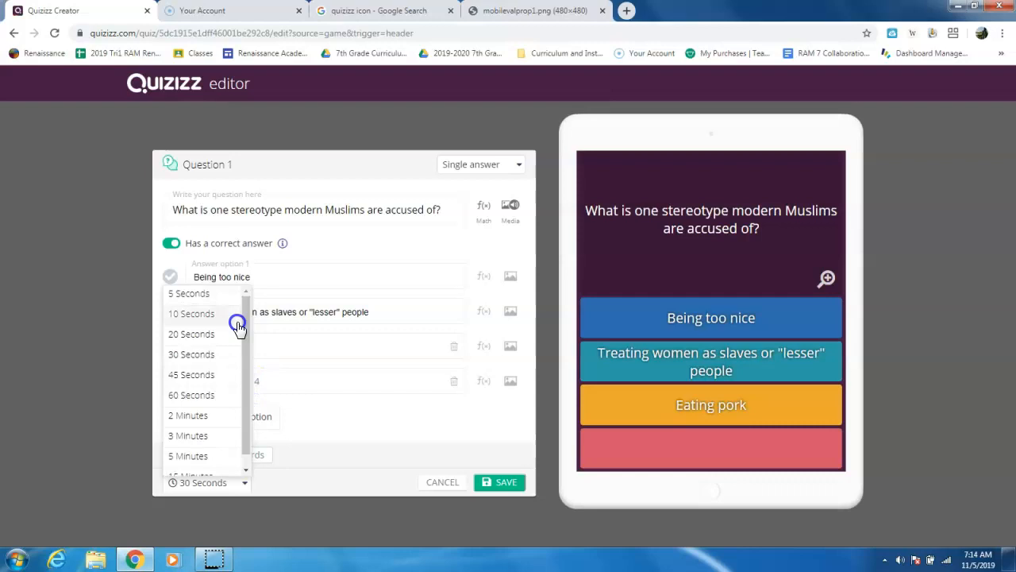
click(364, 423)
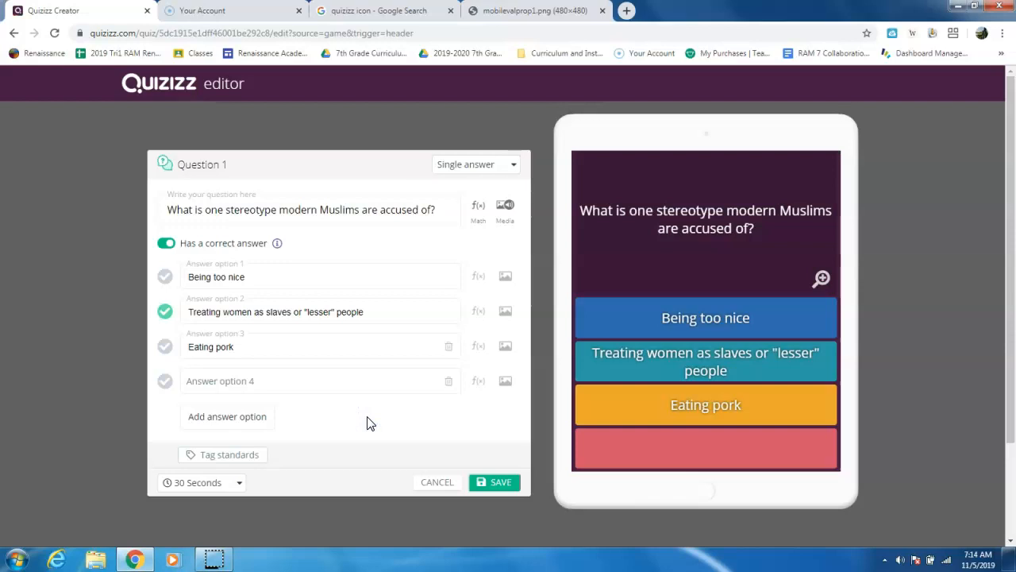
click(348, 427)
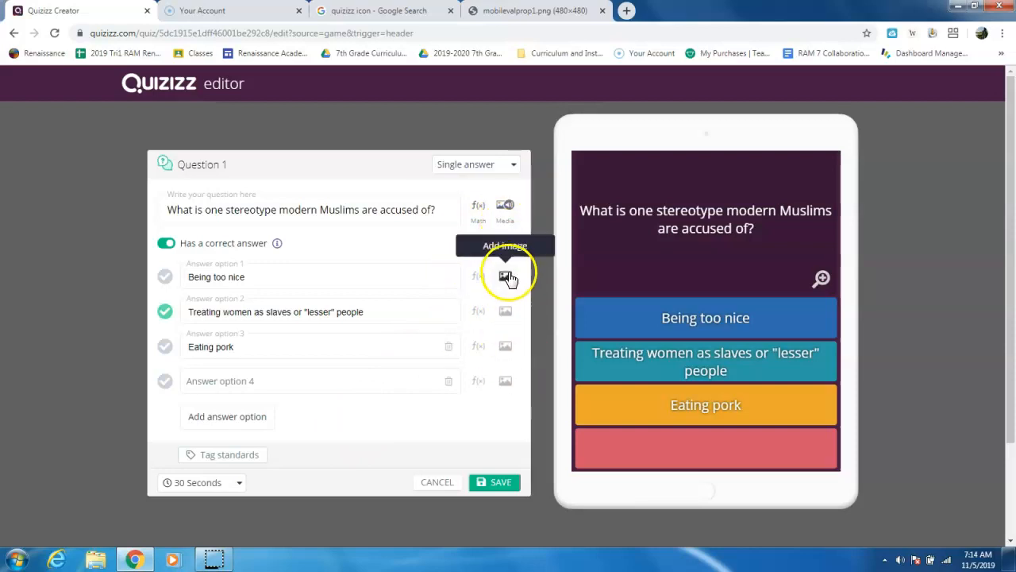
- Upload the caliph picture from the Islam folder inside the 7th Grade desktop folder as the question's image
click(504, 216)
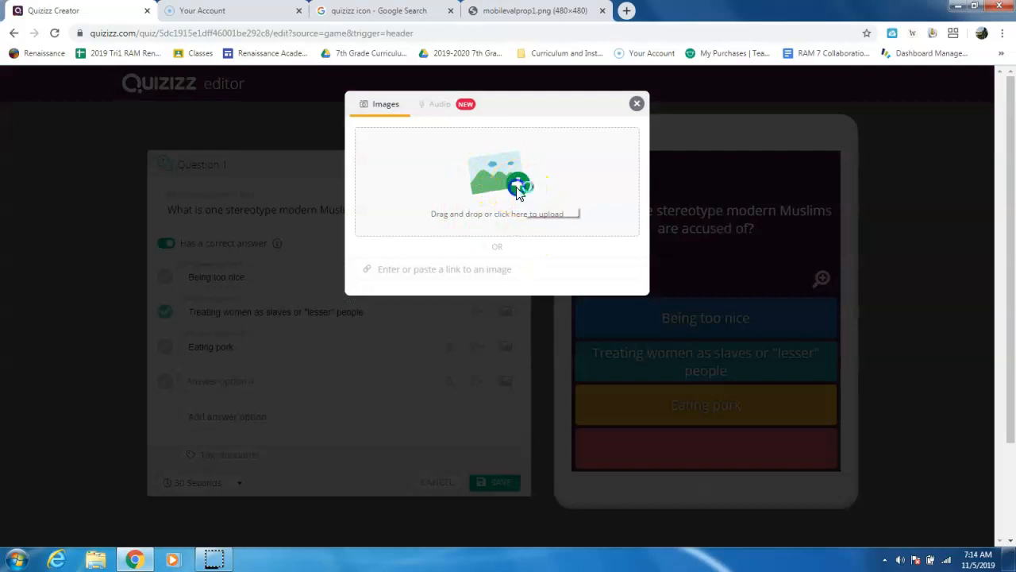
click(518, 187)
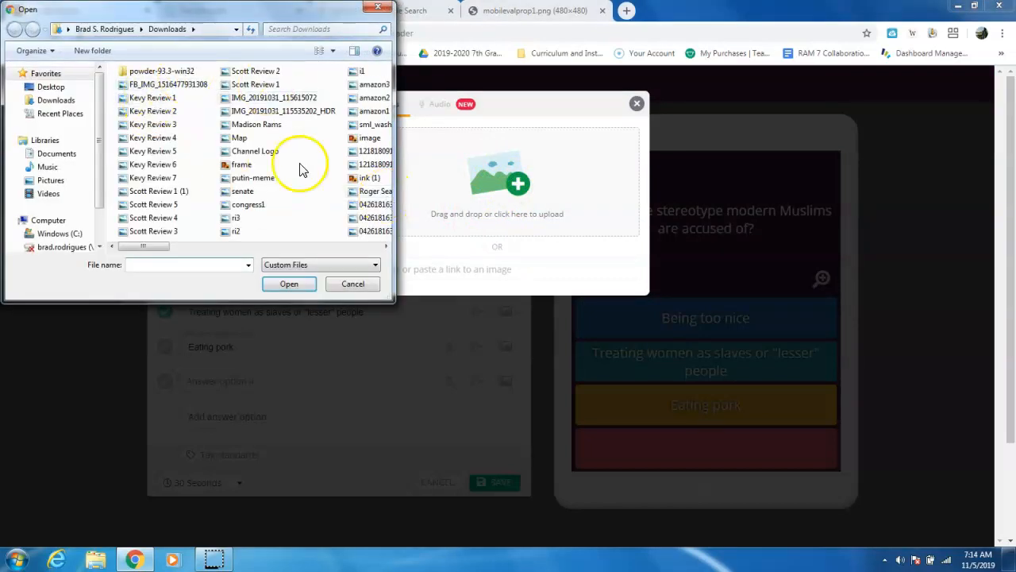
click(64, 101)
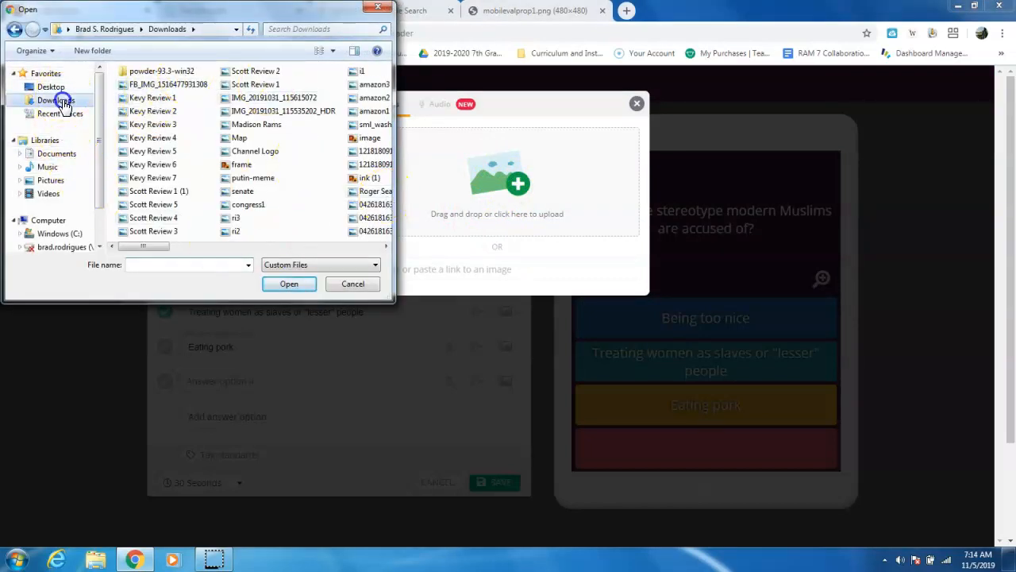
click(51, 86)
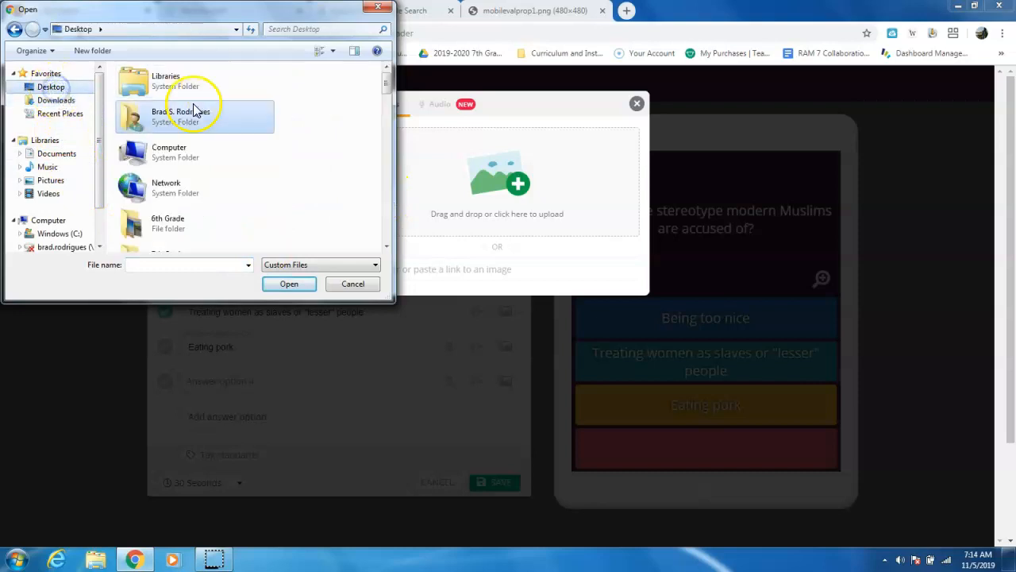
mouse_move(386, 84)
mouse_down()
mouse_move(391, 132)
mouse_move(386, 87)
mouse_up()
click(213, 195)
double_click(213, 196)
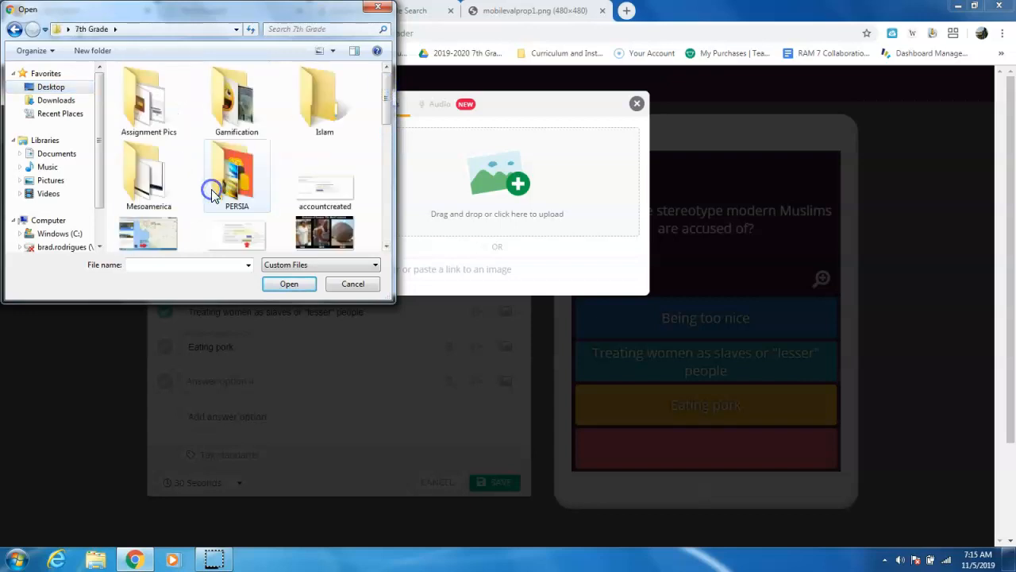
double_click(300, 108)
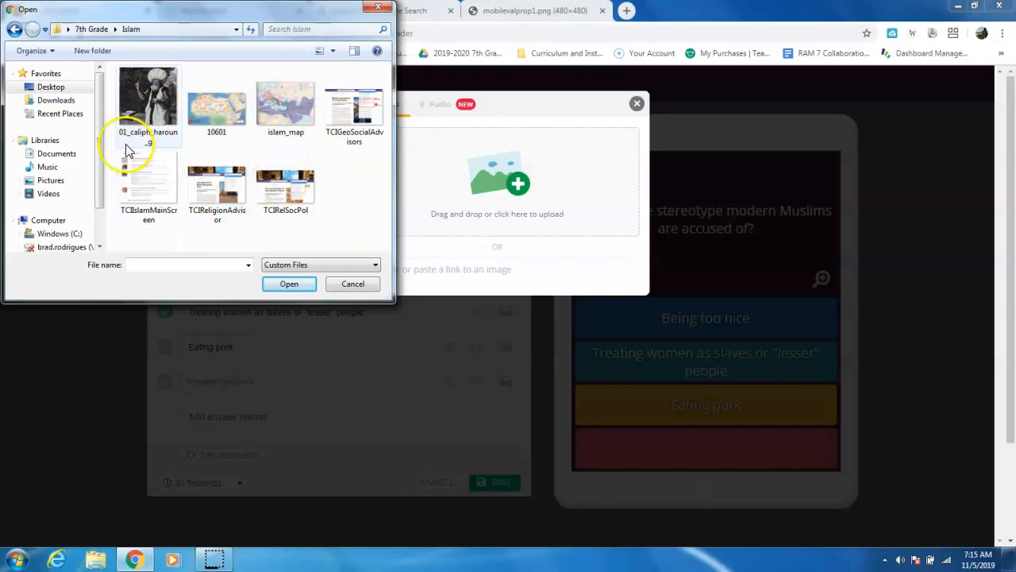
click(148, 99)
click(289, 284)
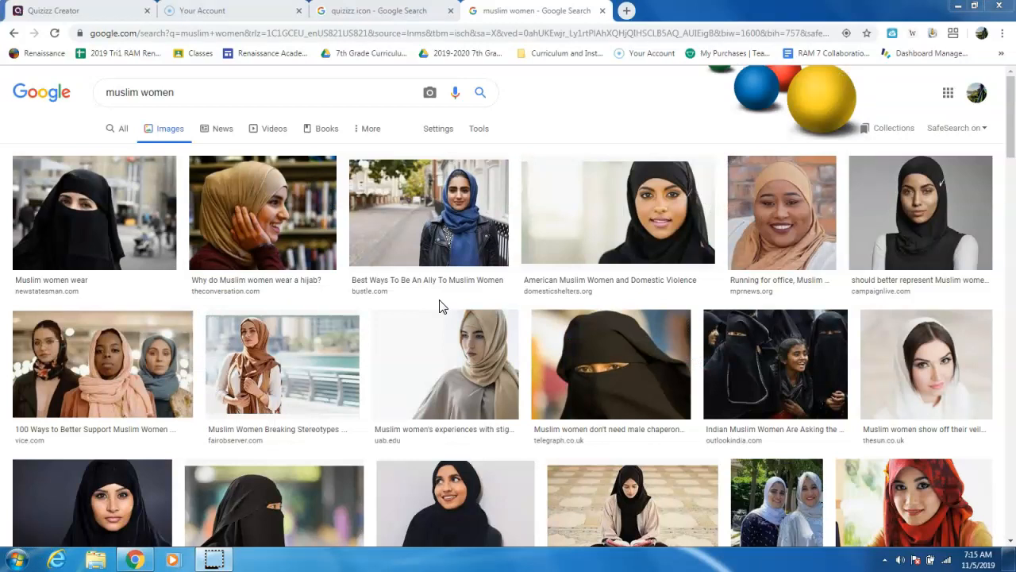
- In the Google image results for "muslim women", preview the newstatesman.com "Muslim women wear" picture
click(128, 90)
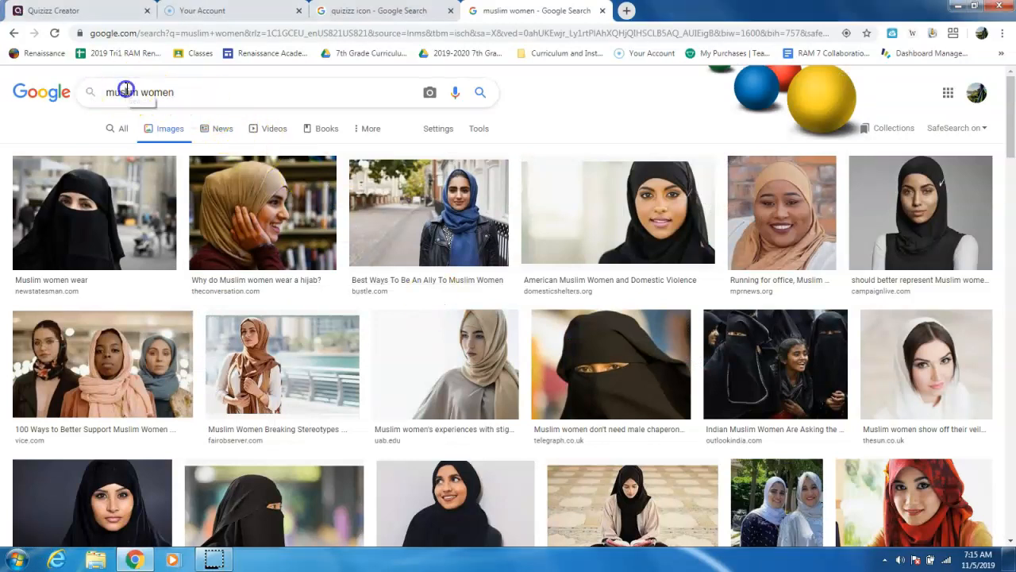
click(180, 89)
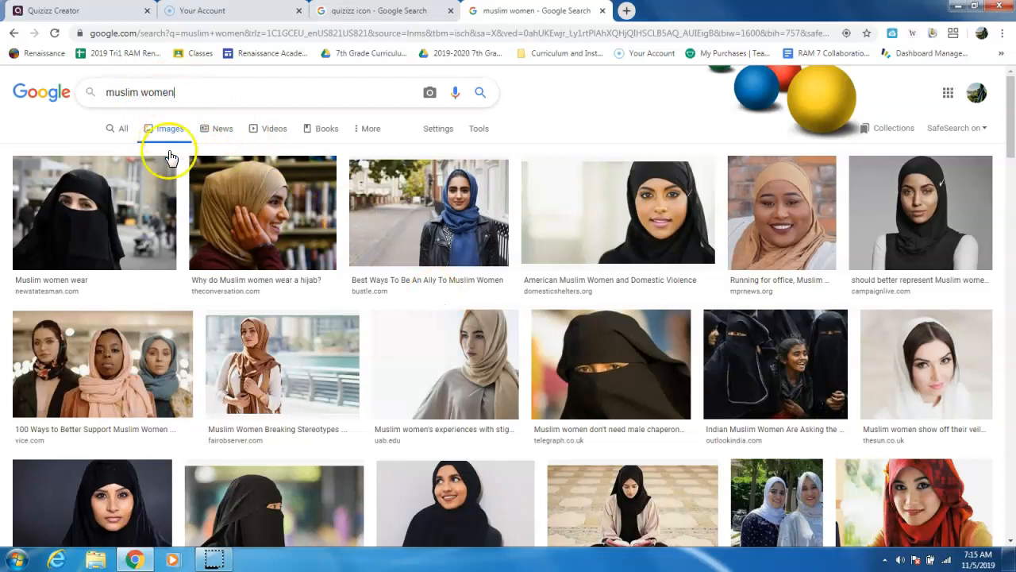
click(139, 197)
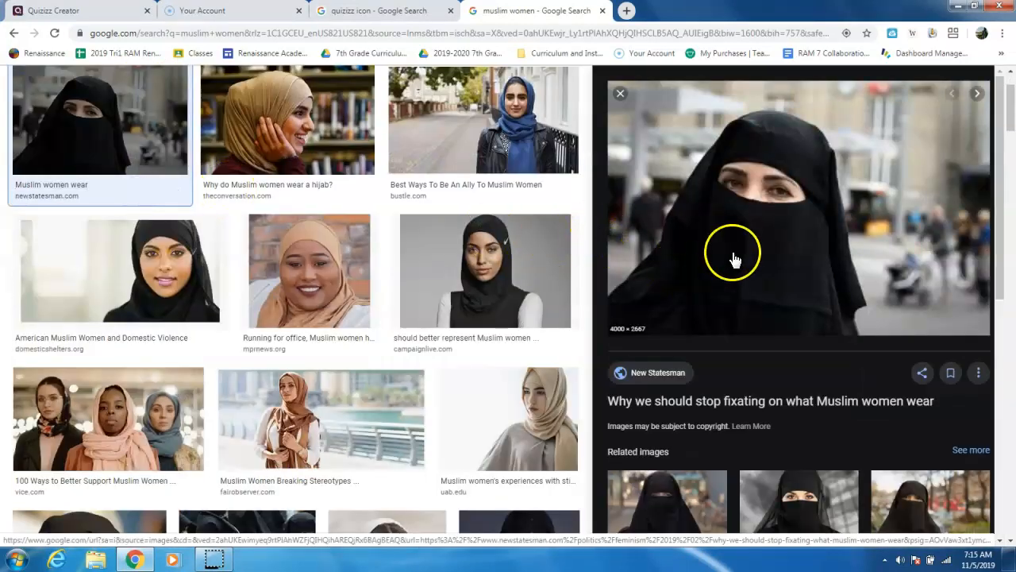
right_click(752, 189)
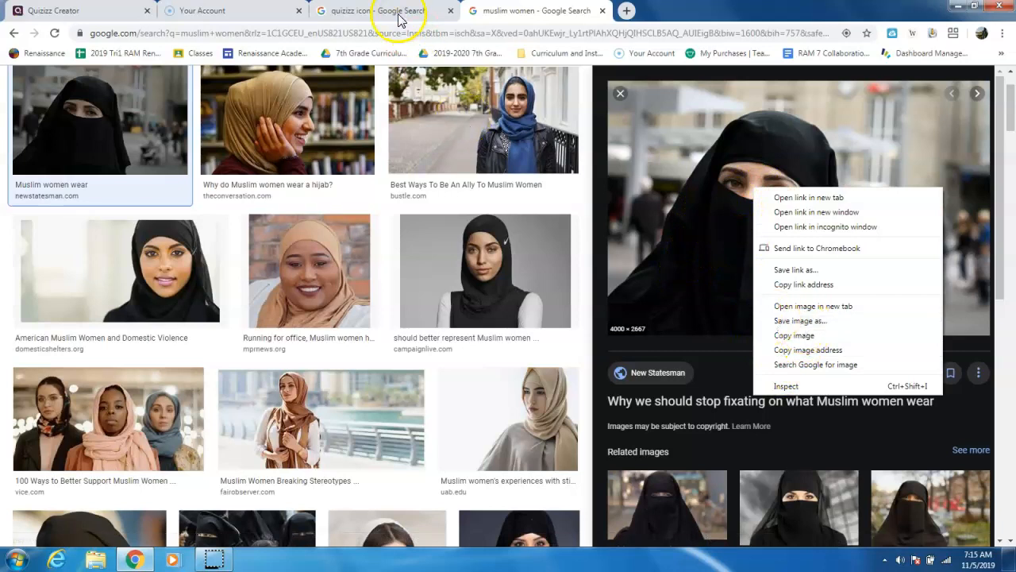
- Return to the Quizizz editor, delete the caliph image from the question and open the dialog for adding another image
click(88, 16)
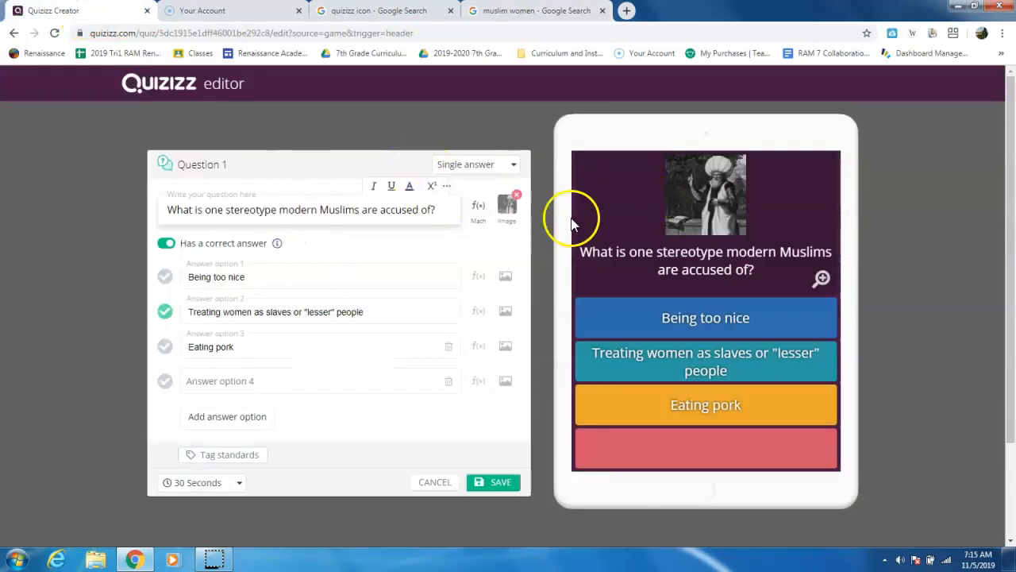
click(507, 222)
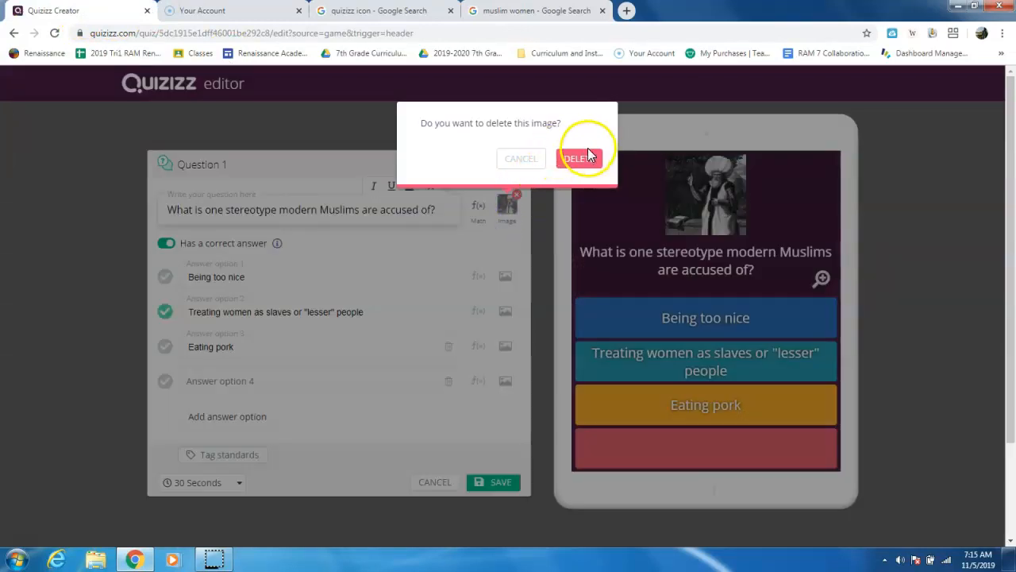
click(586, 161)
click(505, 208)
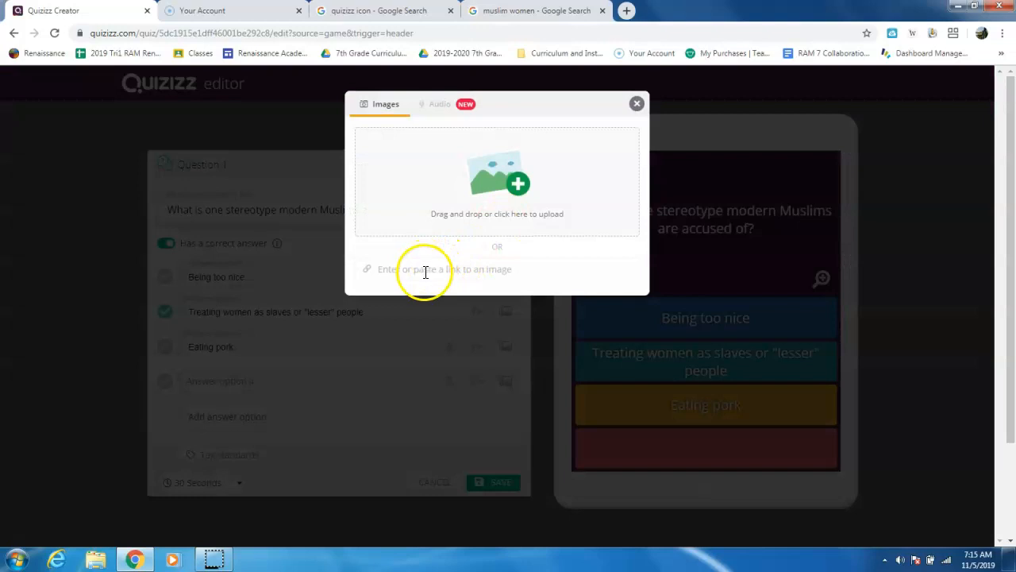
- Go back to the Google image results, open the previewed New Statesman picture in its own browser tab and copy its web address
click(497, 11)
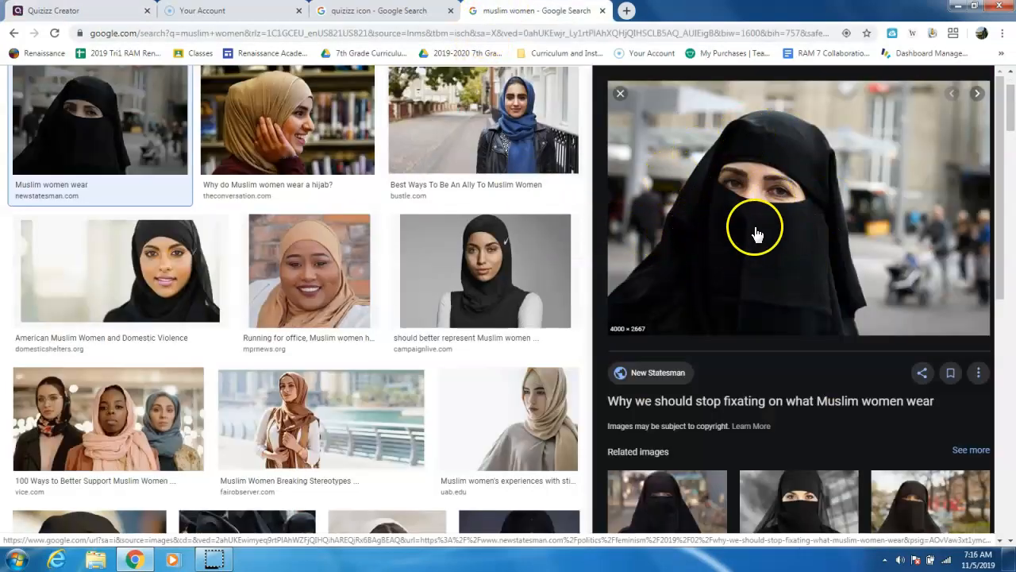
click(976, 373)
click(936, 374)
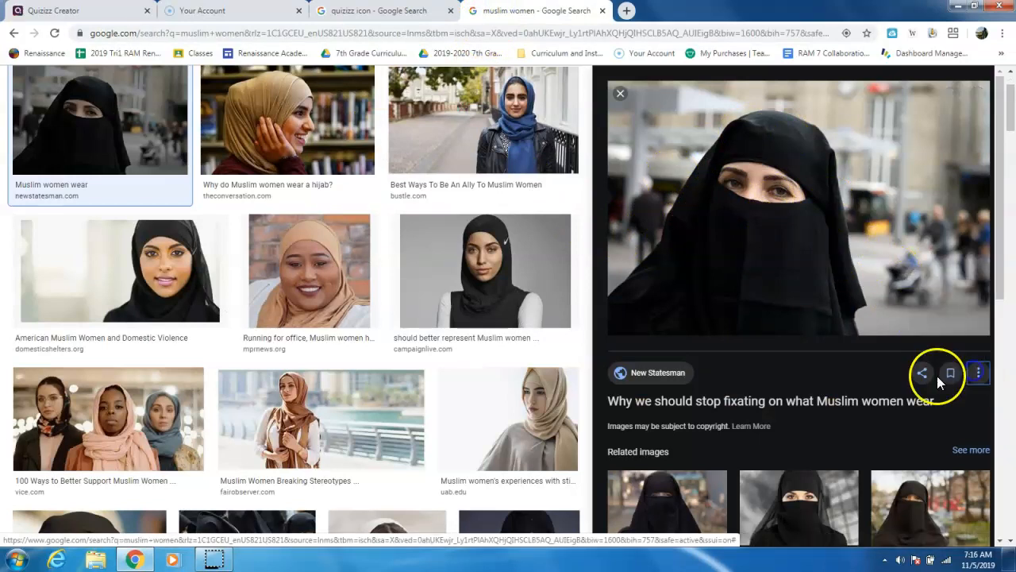
right_click(767, 200)
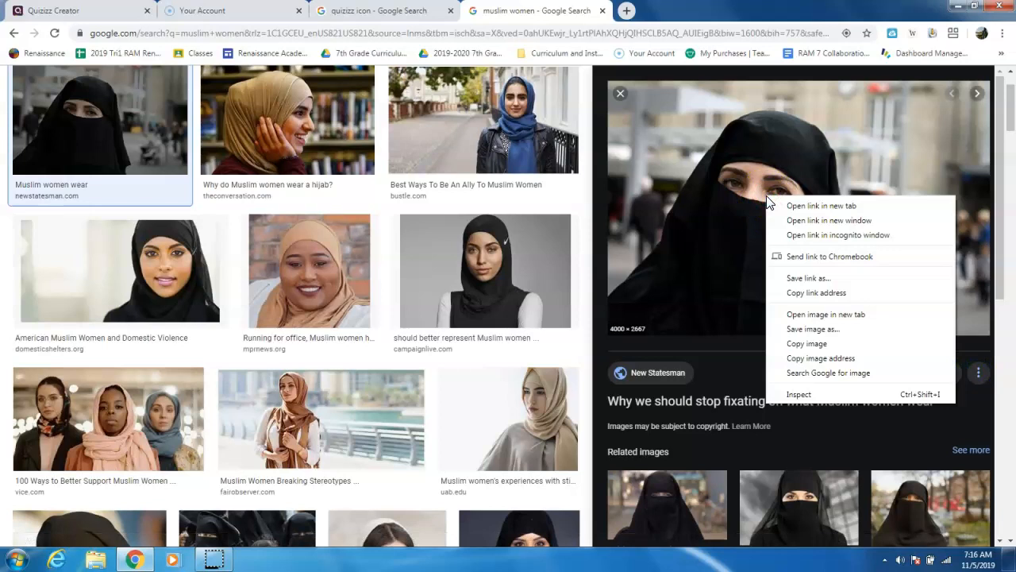
click(803, 315)
click(671, 10)
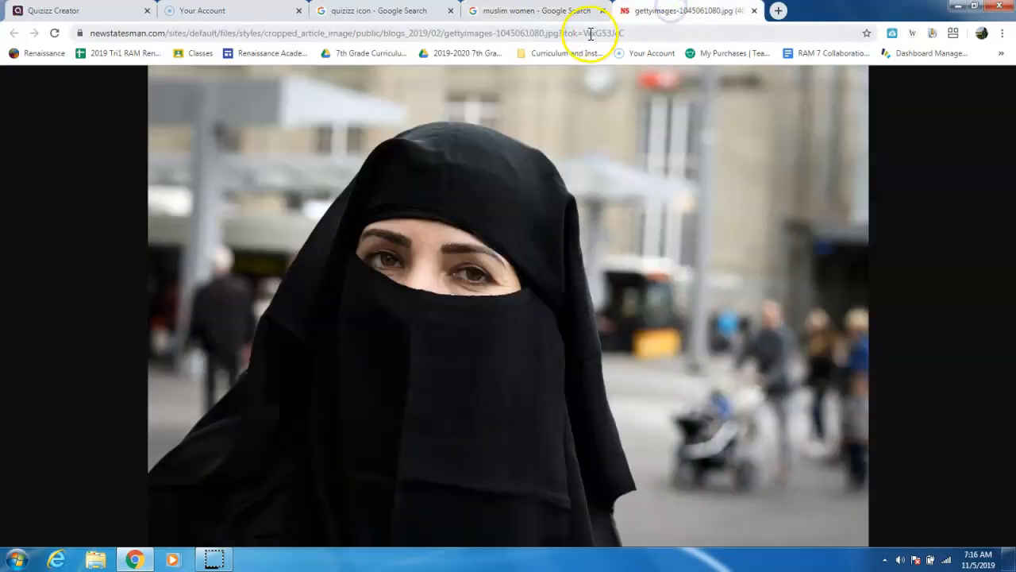
right_click(590, 33)
click(617, 104)
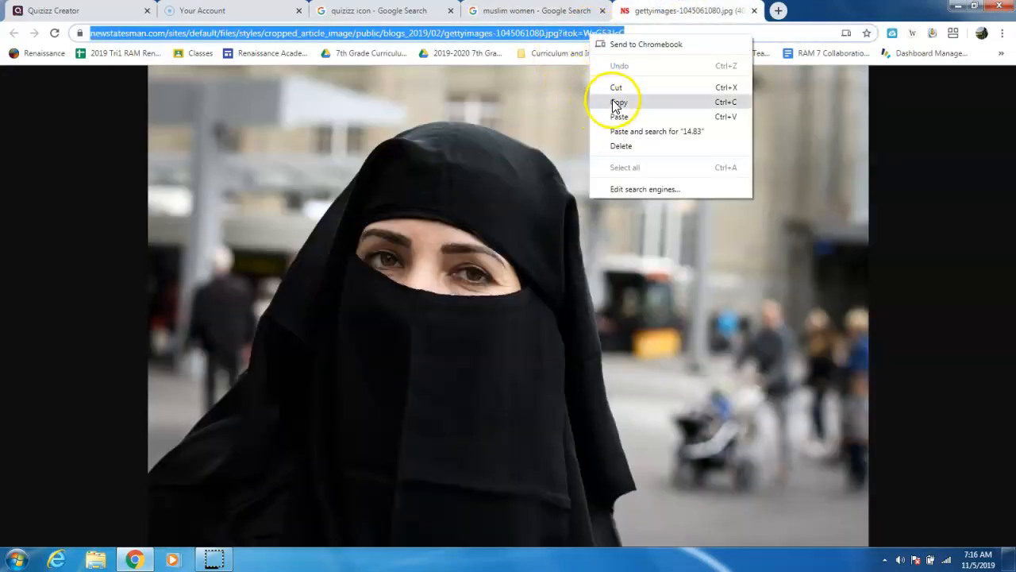
- Return to the Quizizz editor, paste the copied New Statesman picture address as the question's image link and save the image
click(136, 11)
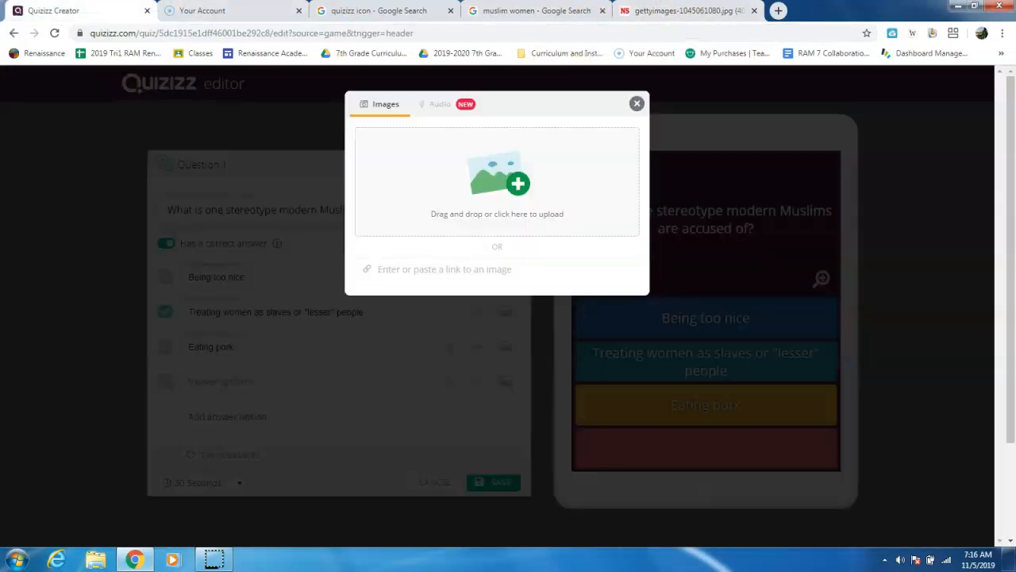
click(442, 268)
right_click(444, 270)
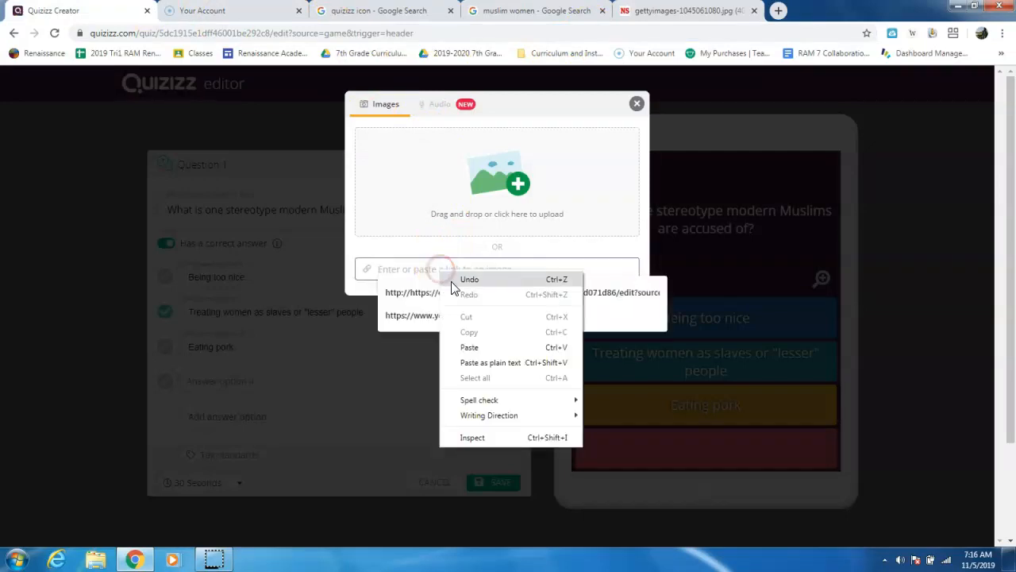
click(497, 349)
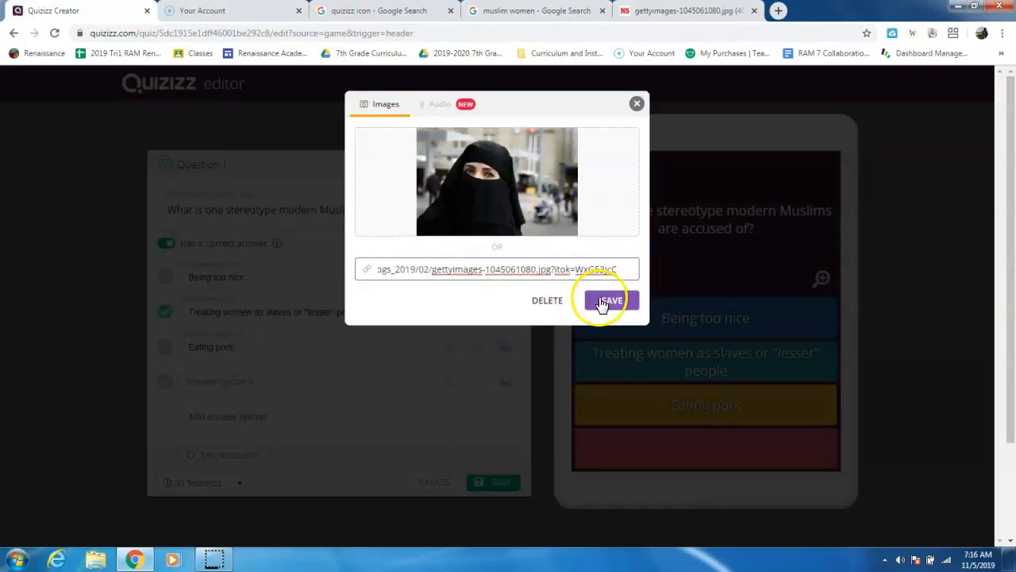
click(602, 303)
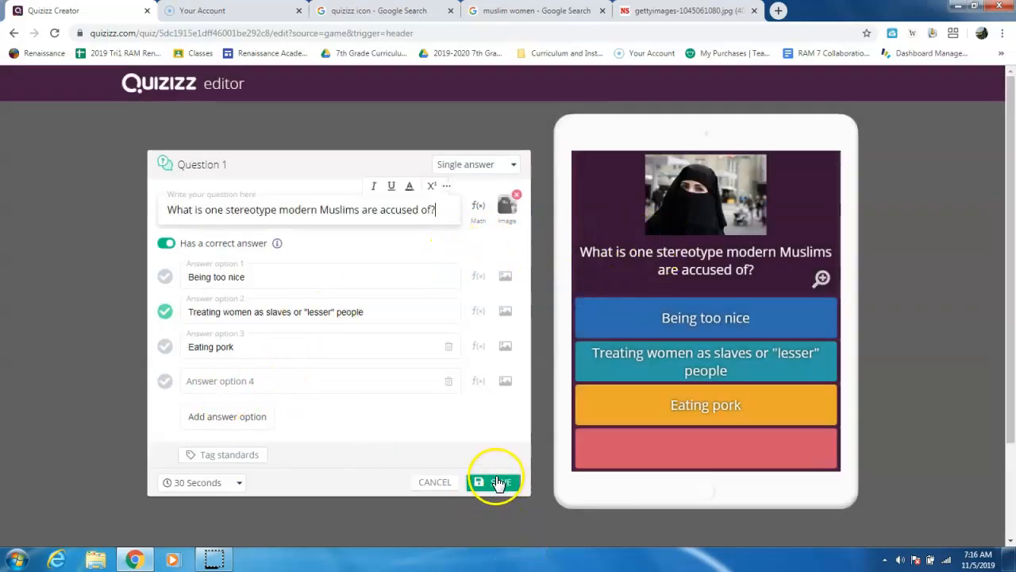
- Save Question 1 with its 30-second time limit and start a second question
click(238, 486)
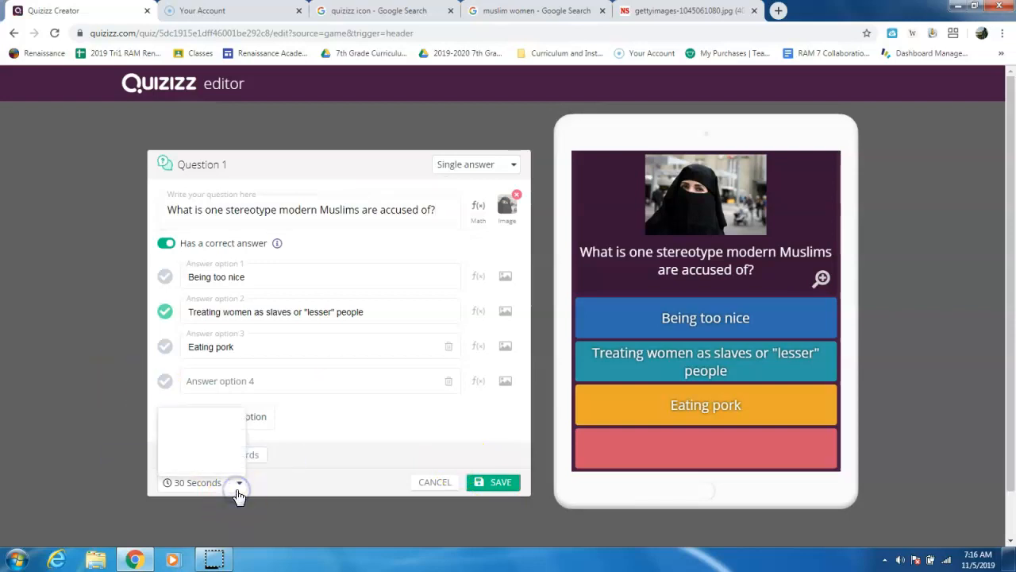
click(238, 492)
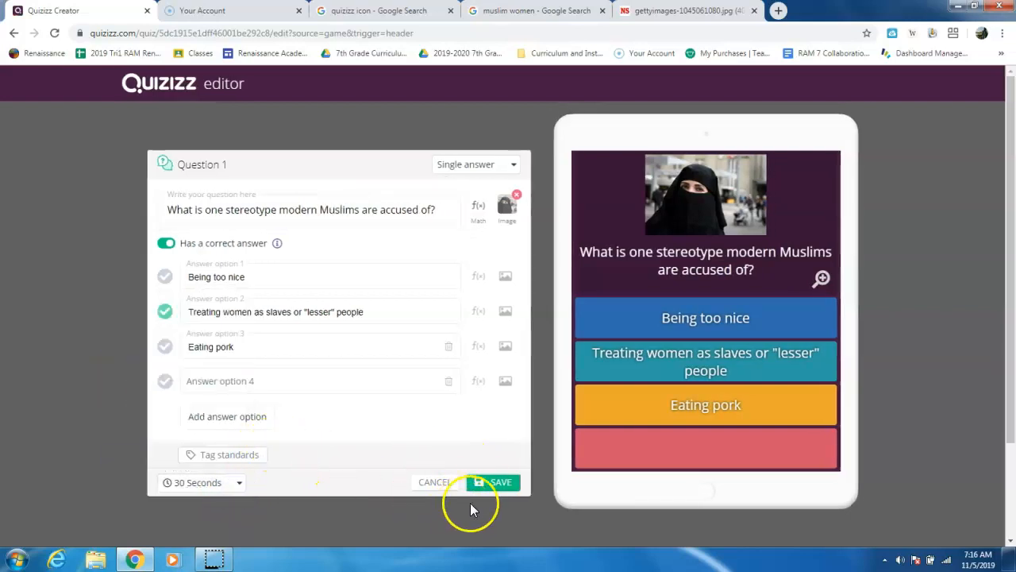
click(486, 484)
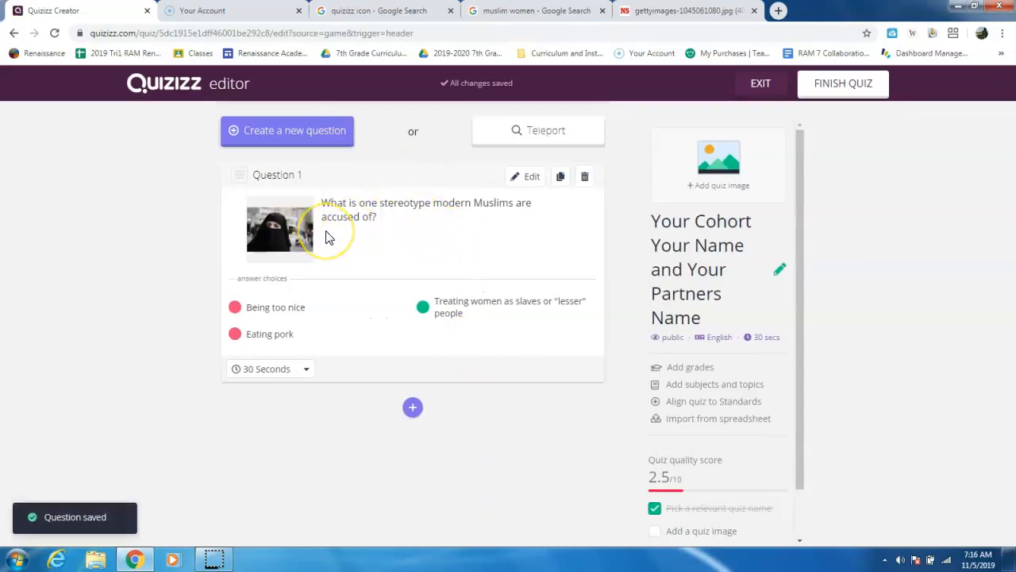
click(410, 411)
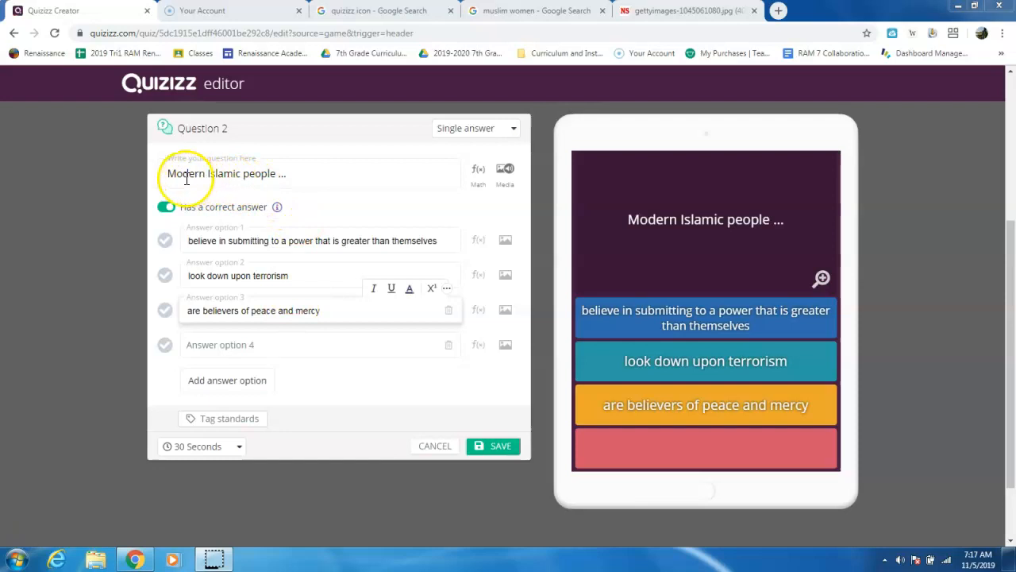
drag(159, 172, 293, 173)
click(297, 171)
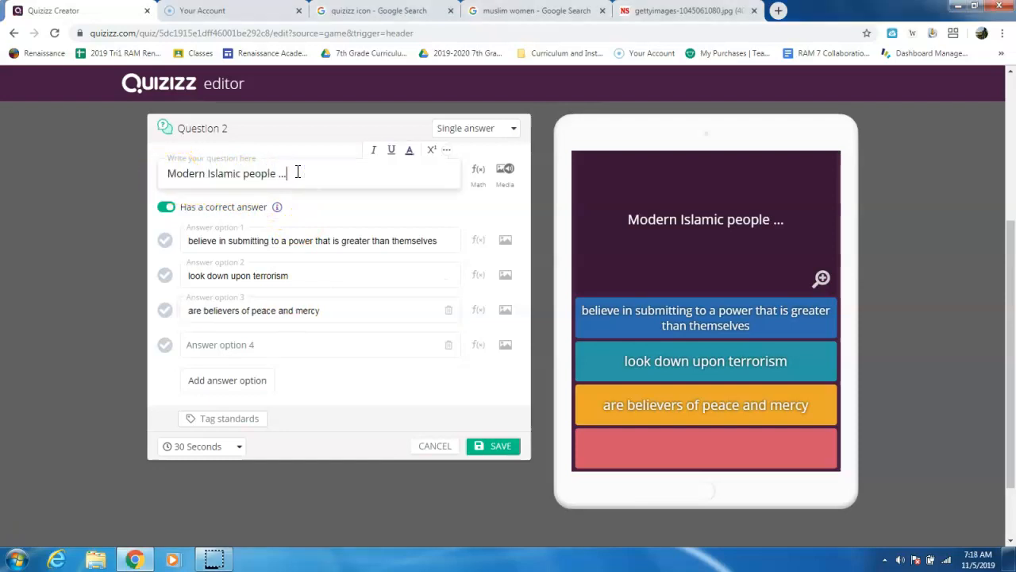
click(253, 240)
click(270, 271)
click(278, 307)
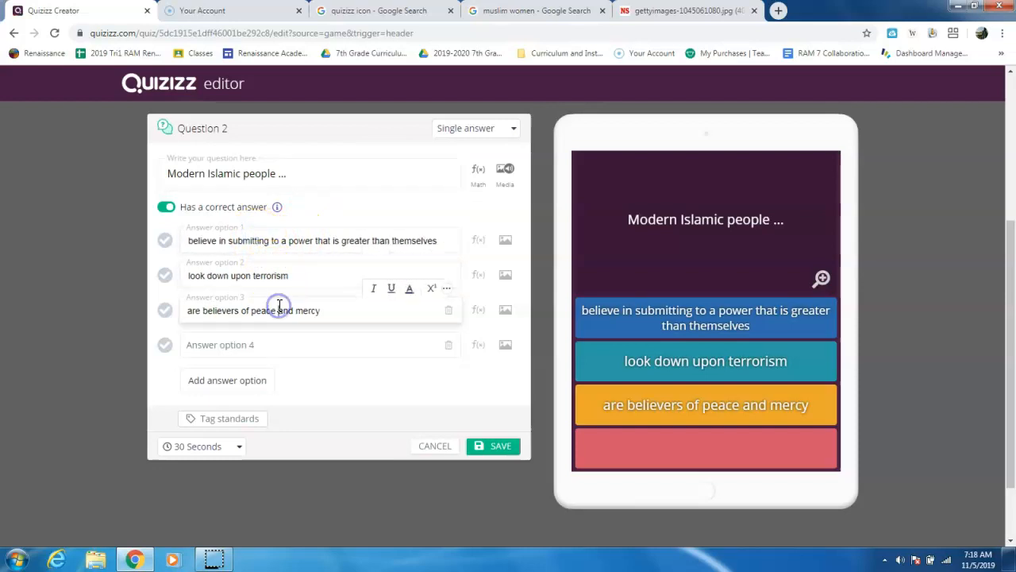
- Change Question 2 to Multi-select and add "(more than one answer)" to the end of its question text
click(477, 129)
click(481, 173)
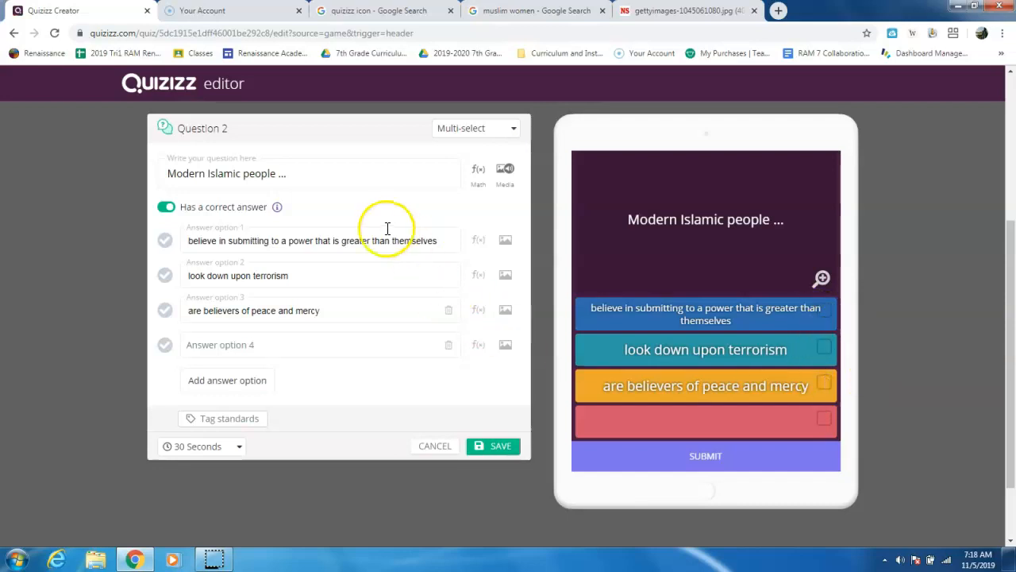
click(314, 175)
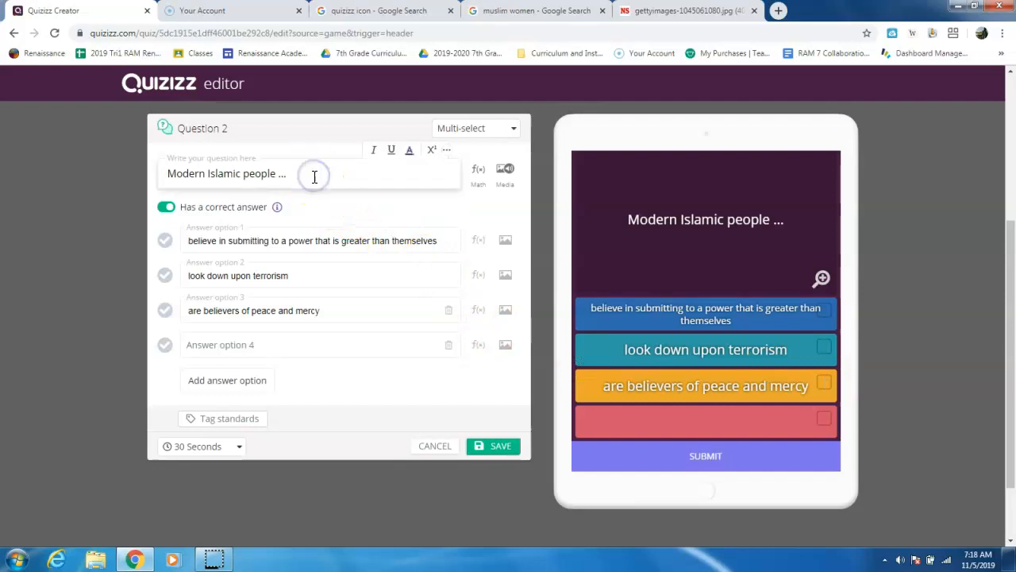
text(()
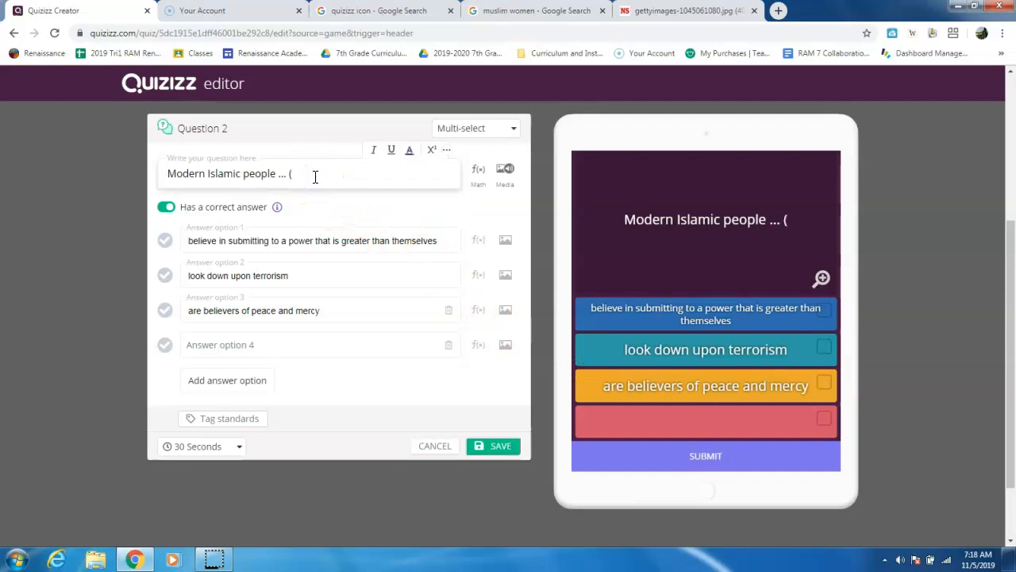
text(more than one answer)
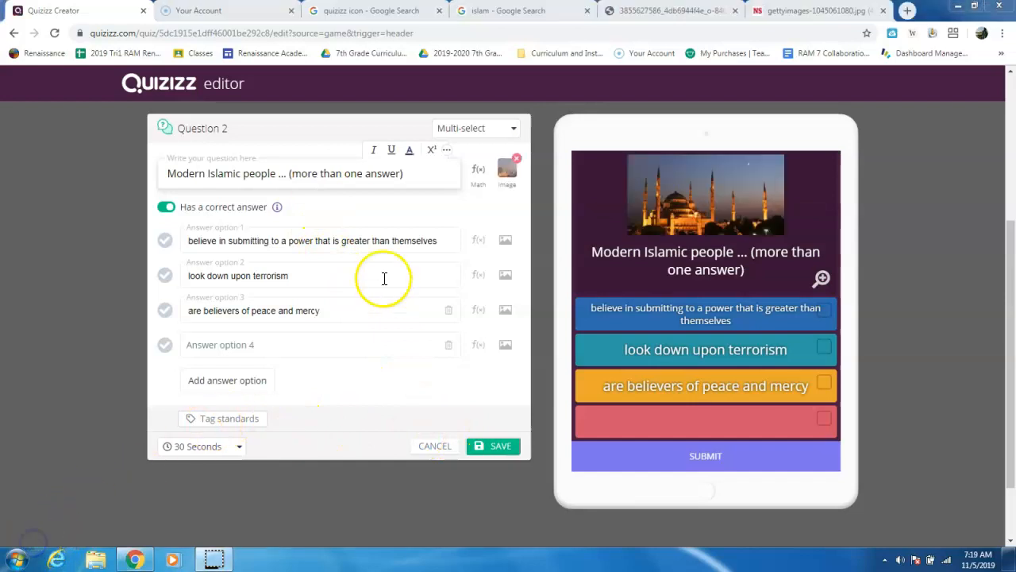
- Mark the first three answer options of Question 2 as correct and save the question
click(164, 242)
click(164, 275)
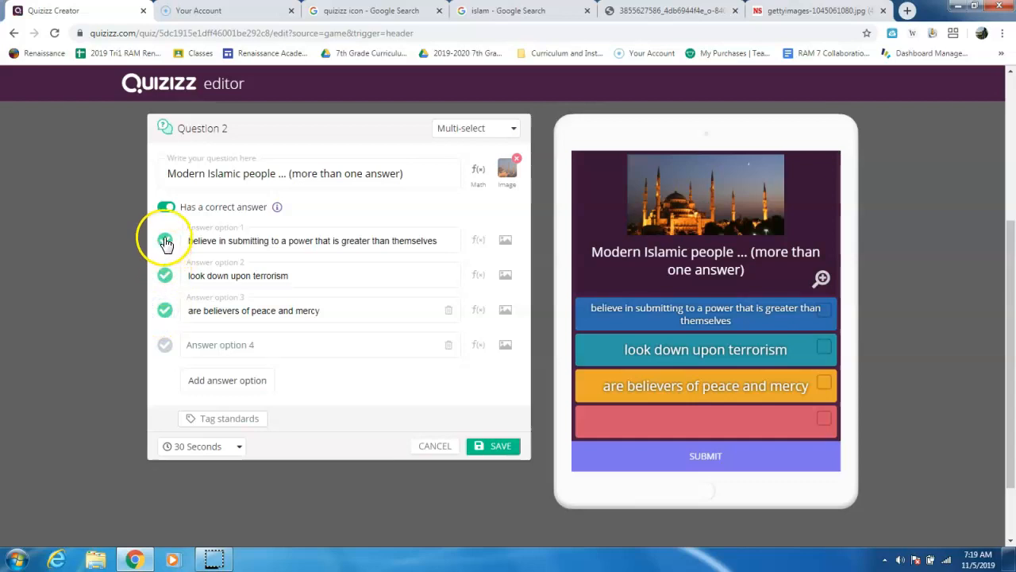
click(165, 311)
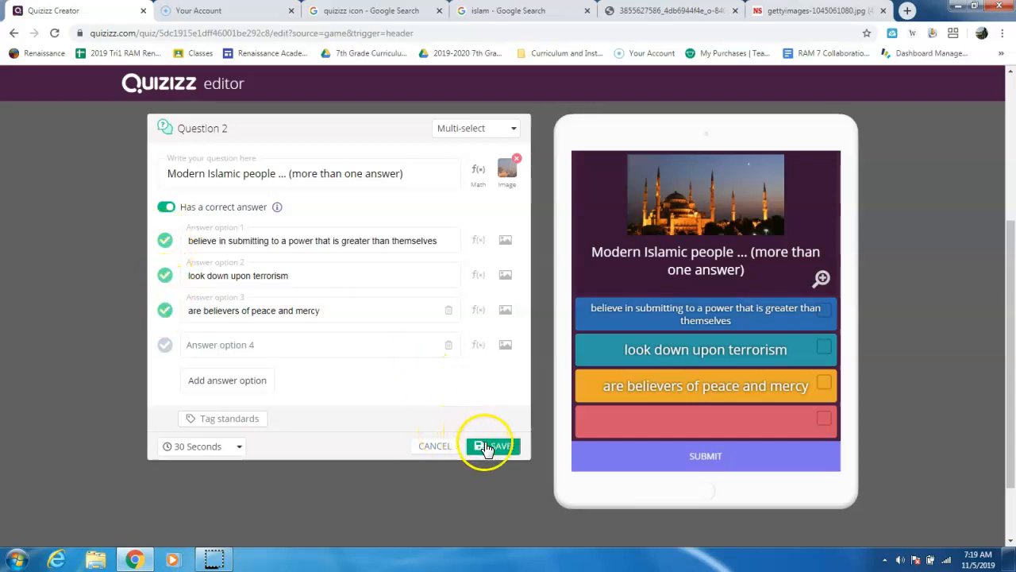
click(486, 447)
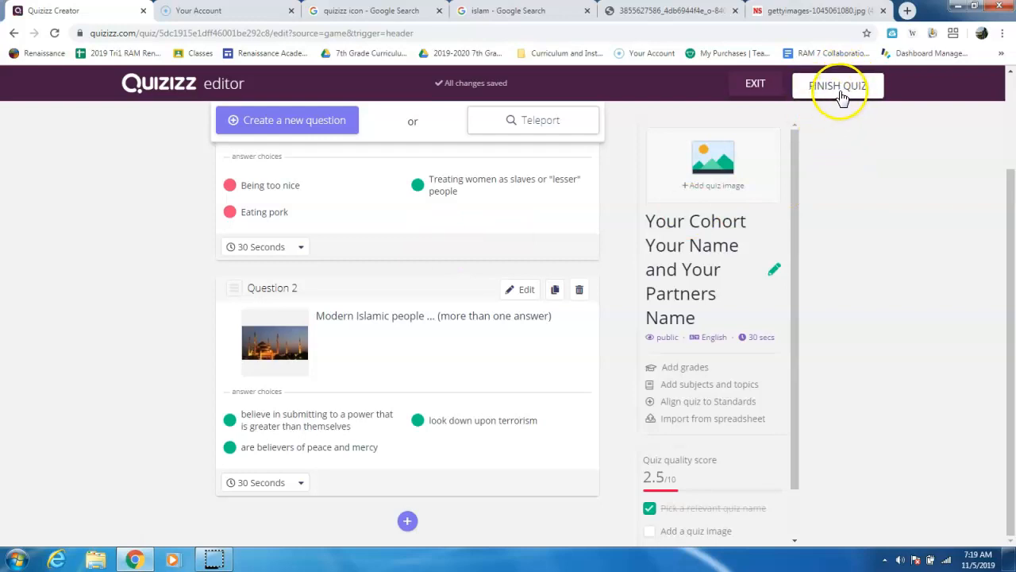
- Upload the black-and-white picture of the man in a turban as the quiz's title image
click(703, 185)
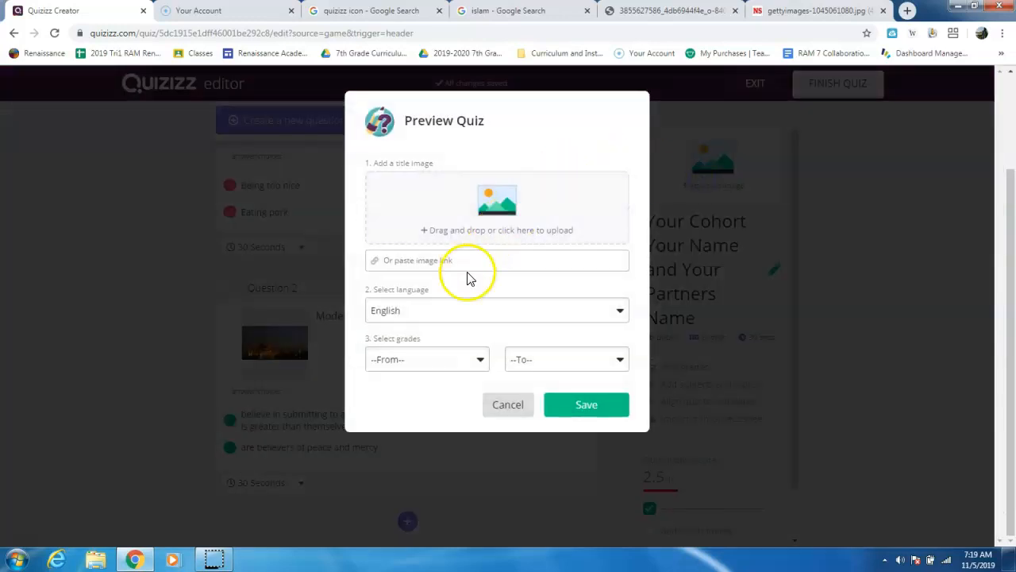
click(498, 220)
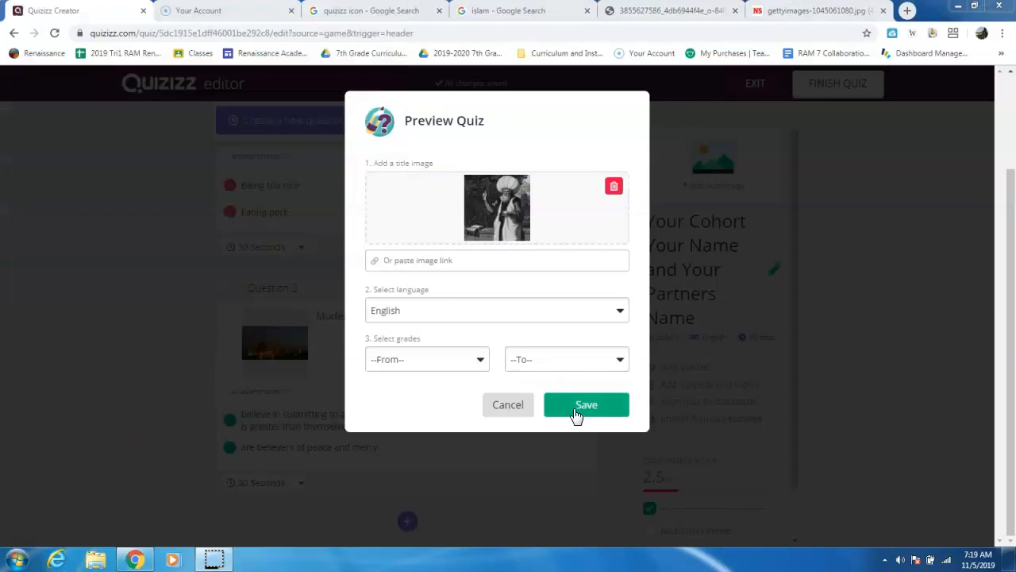
click(577, 415)
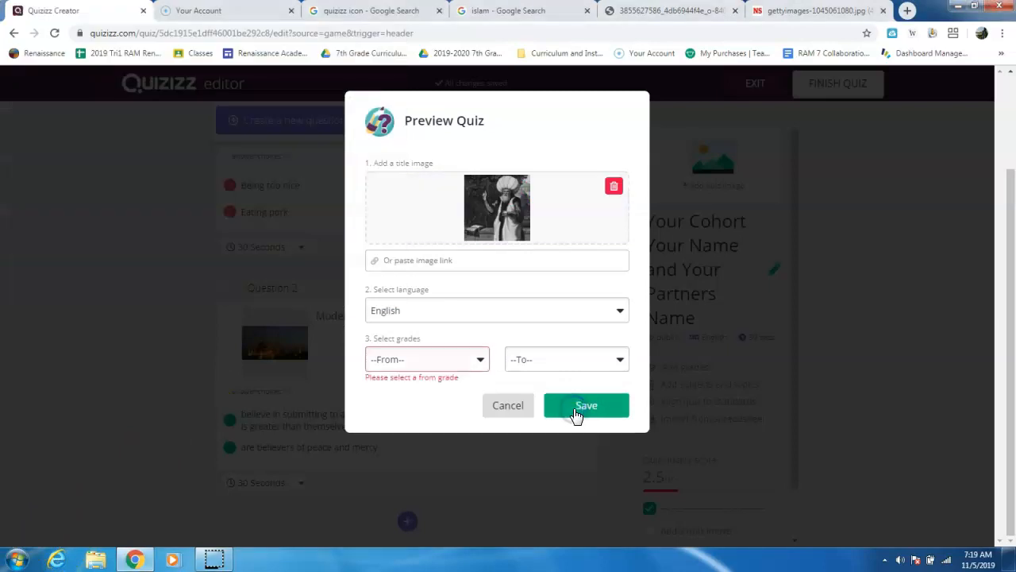
- Set the quiz's grade range from 6th to 8th and save the quiz details
click(479, 359)
scroll(459, 457, down, 3)
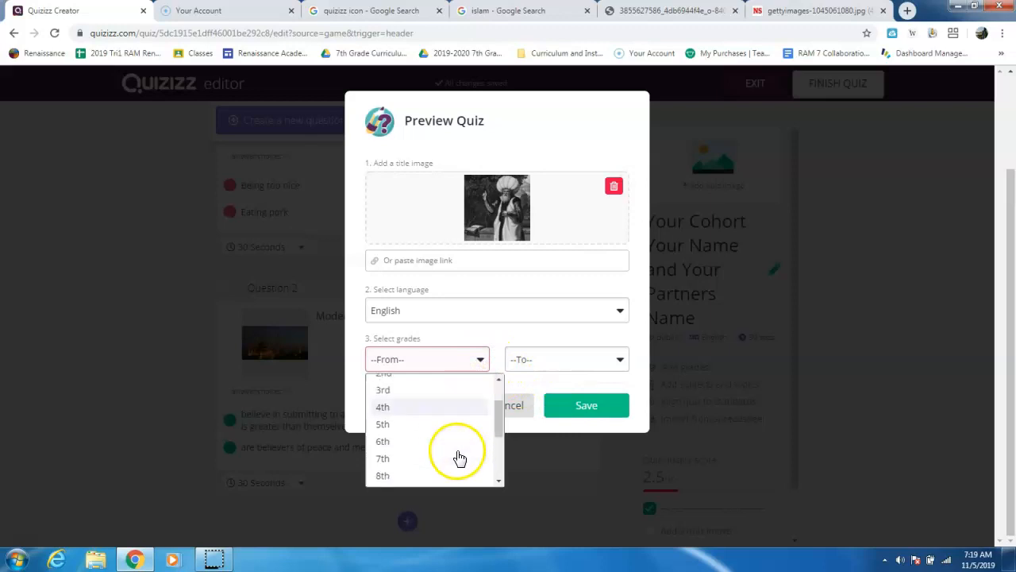
click(456, 431)
click(547, 365)
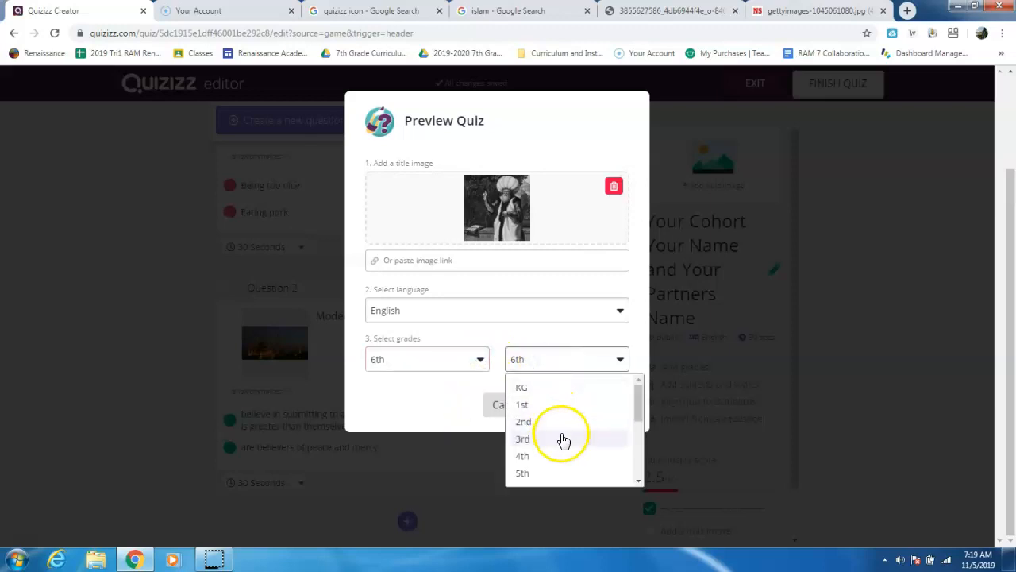
scroll(563, 438, down, 2)
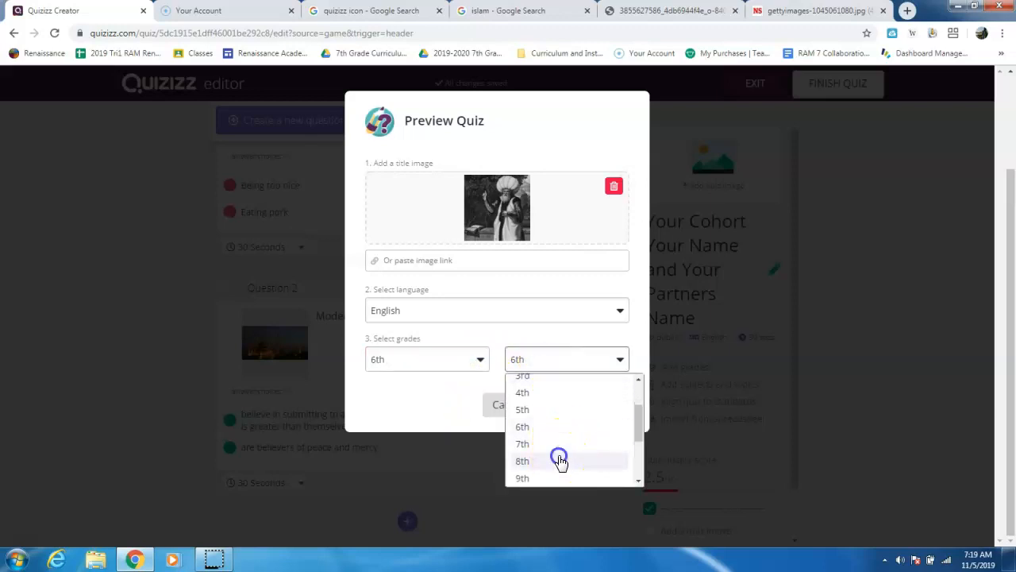
click(559, 460)
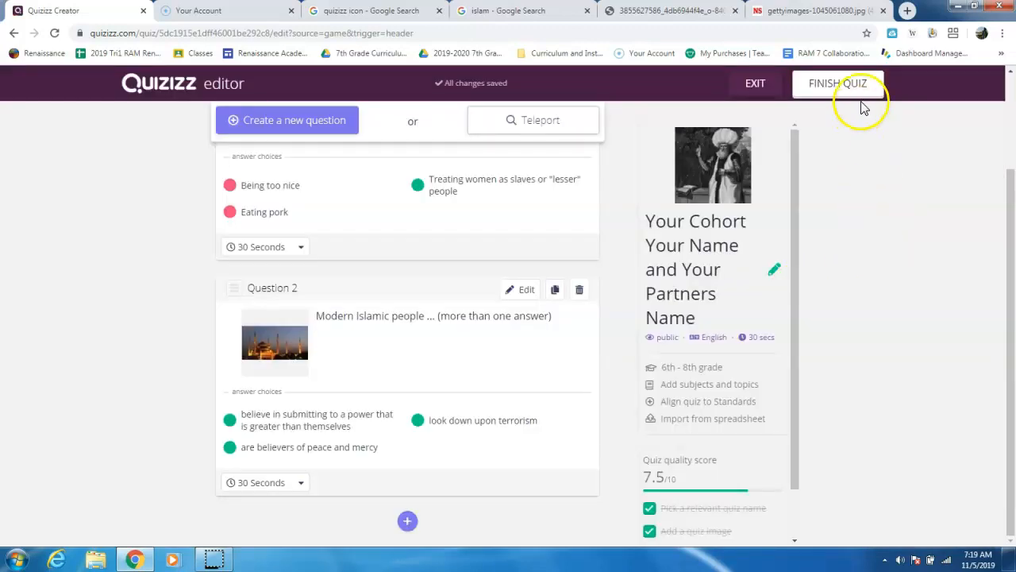
- Finish the quiz and choose Social Studies and History as its relevant subjects
click(857, 92)
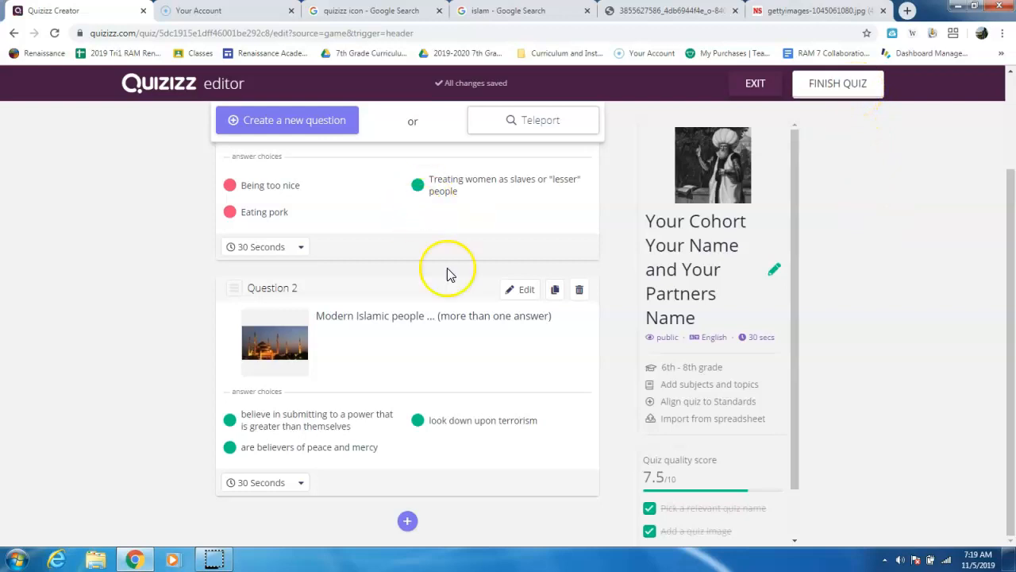
click(848, 90)
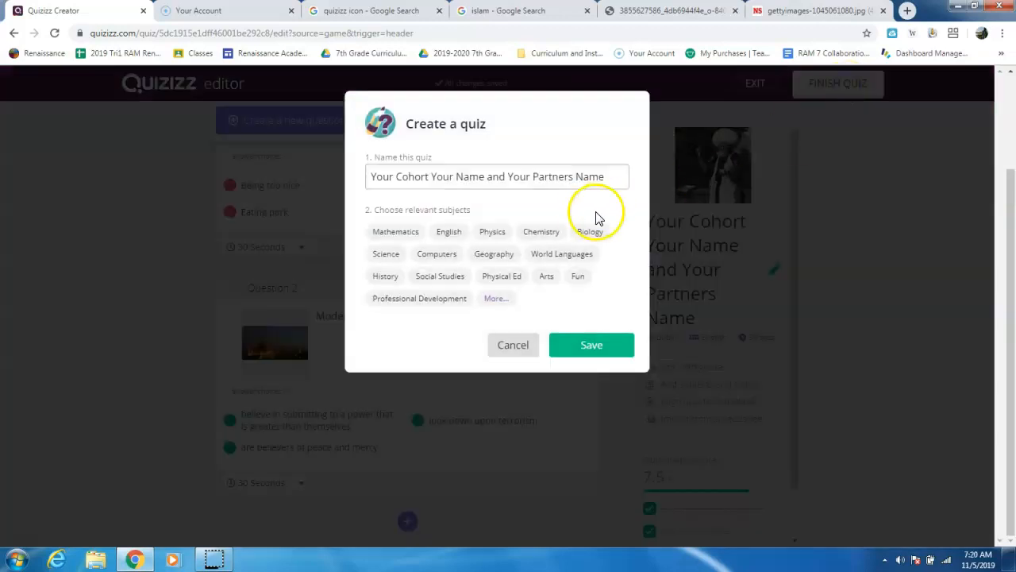
click(442, 275)
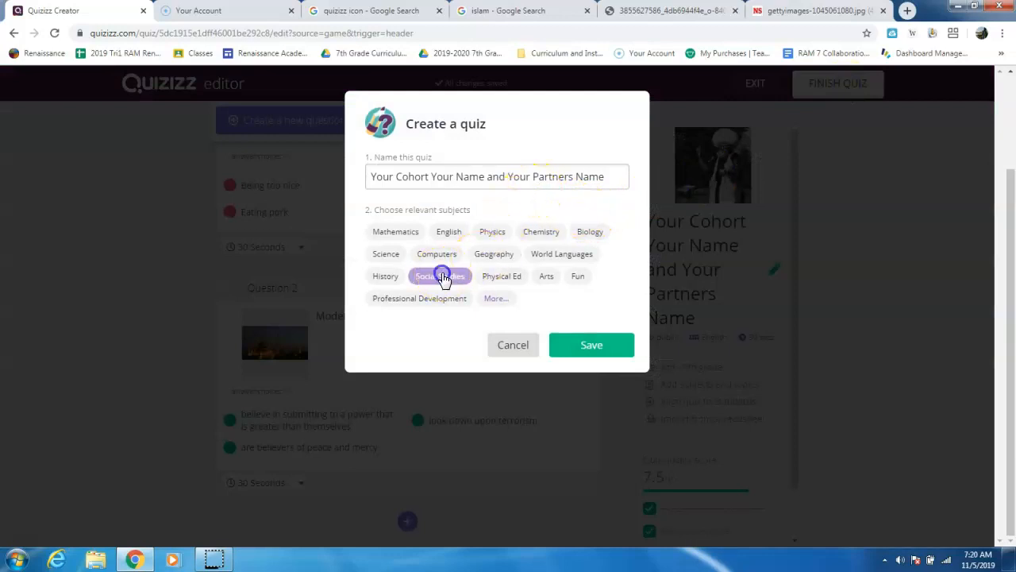
click(392, 279)
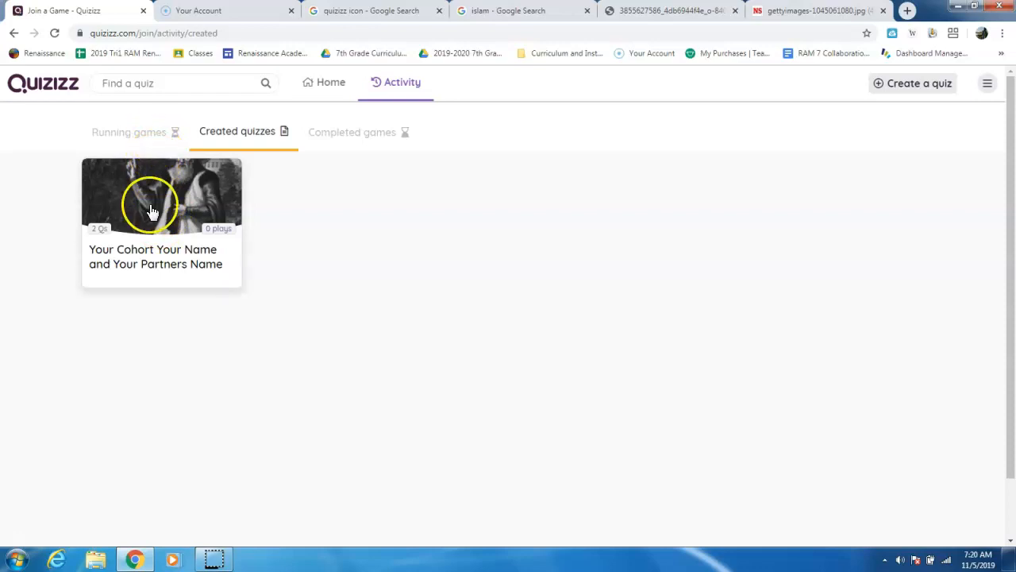
- Open the created quiz for playing and start the game with the timer on and the I'm Feeling Lucky meme set
click(151, 210)
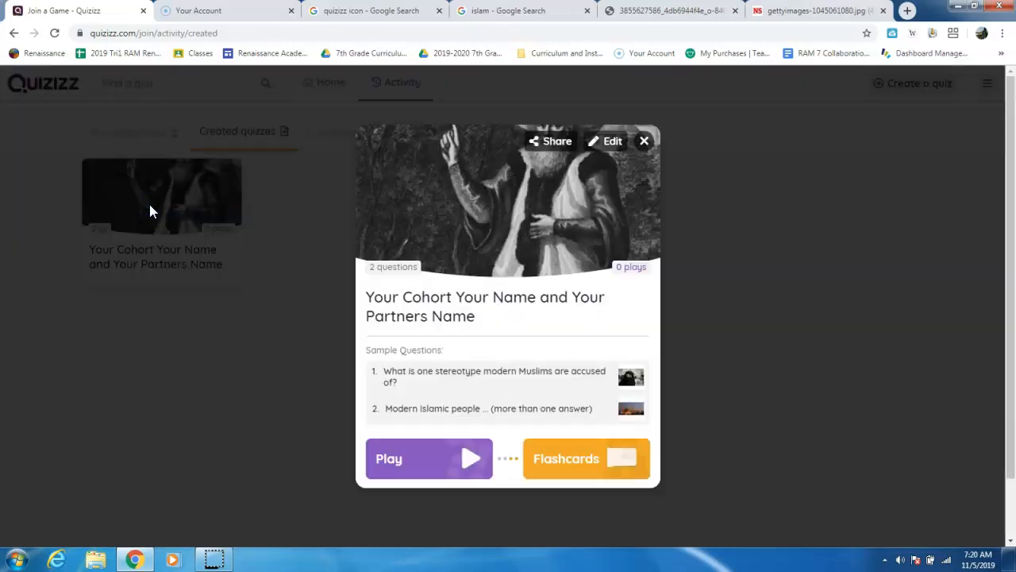
click(439, 462)
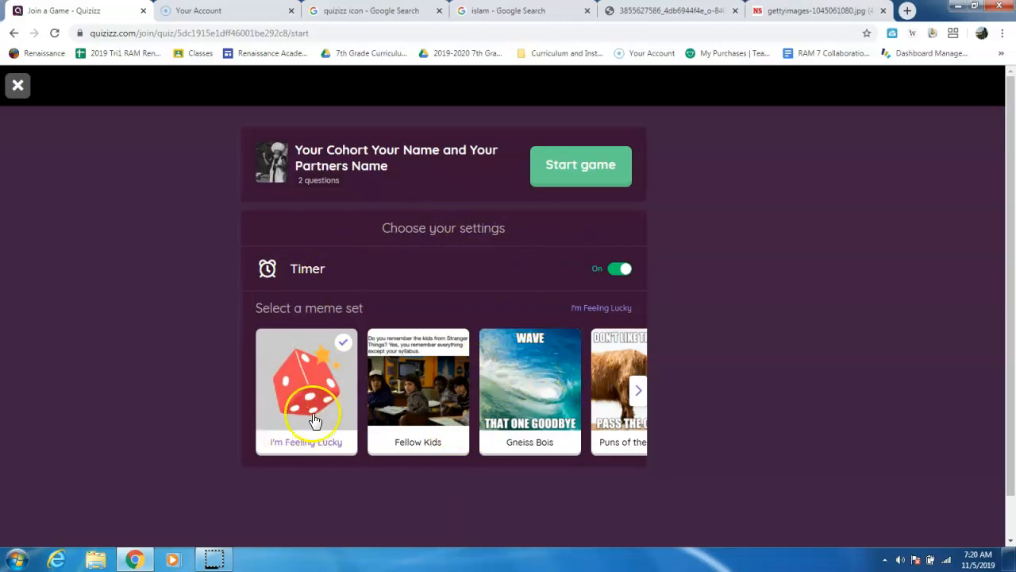
click(582, 185)
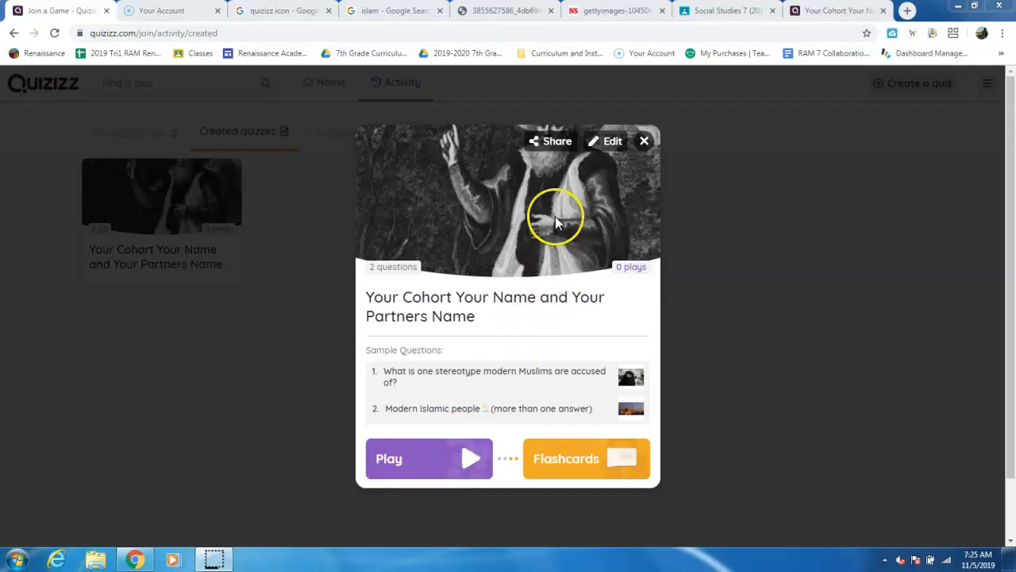
- Share the created quiz and copy its shareable link
click(553, 159)
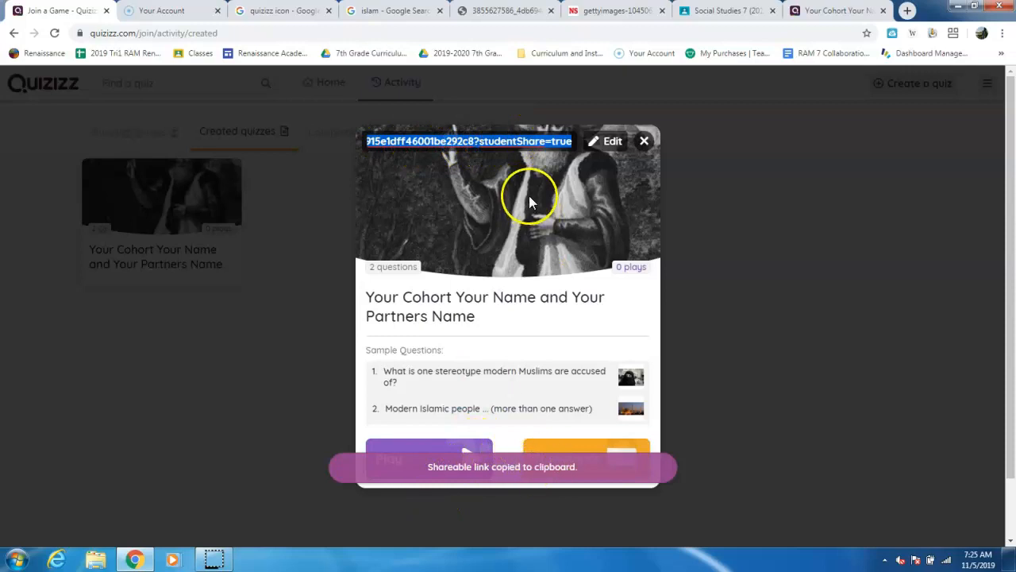
right_click(529, 145)
click(557, 167)
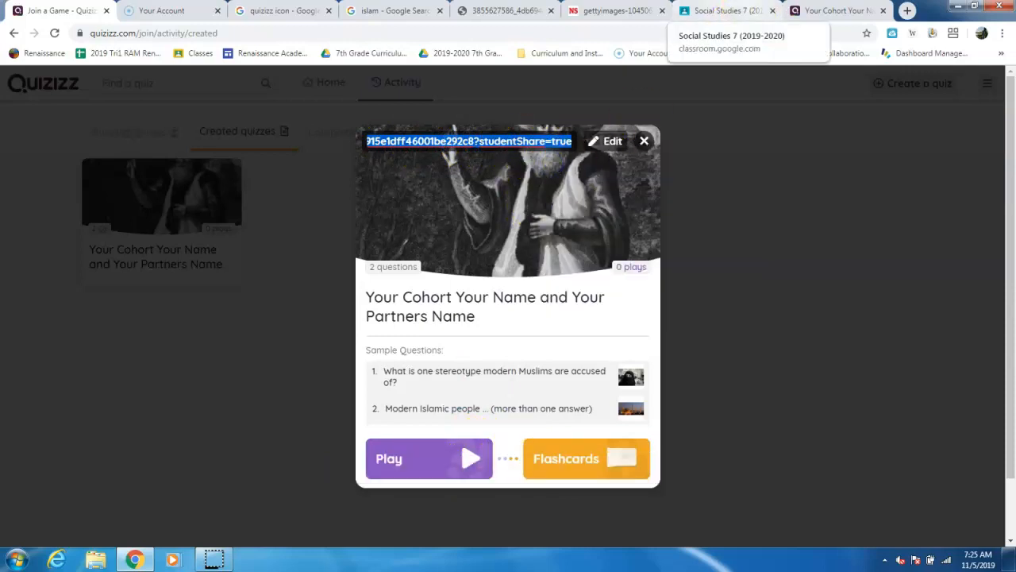
- Switch to the Social Studies 7 class in Google Classroom and post the quiz link as a class comment on the "Modern Islam Quizizzs! Post all here!" assignment
click(724, 11)
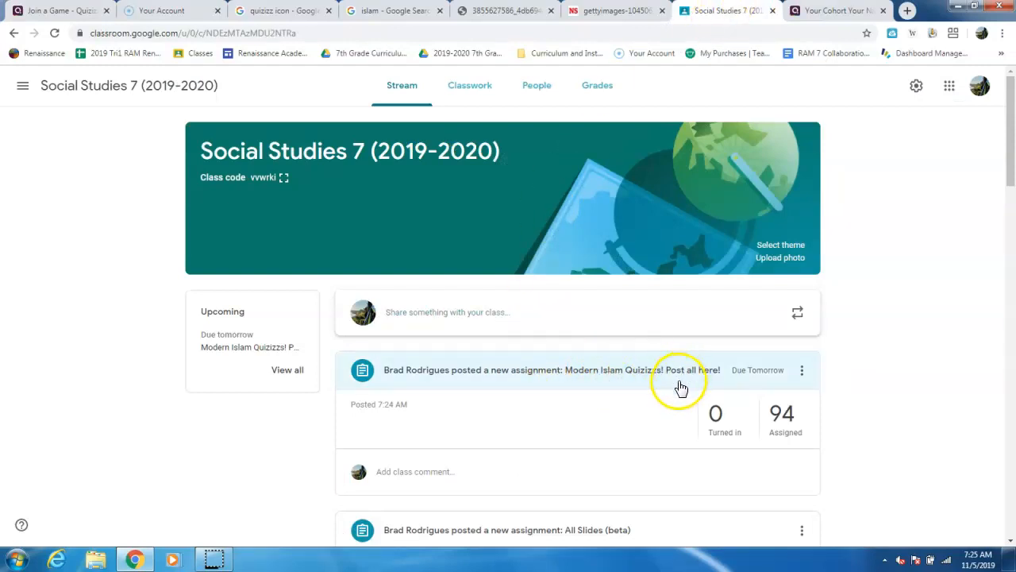
click(473, 474)
right_click(469, 480)
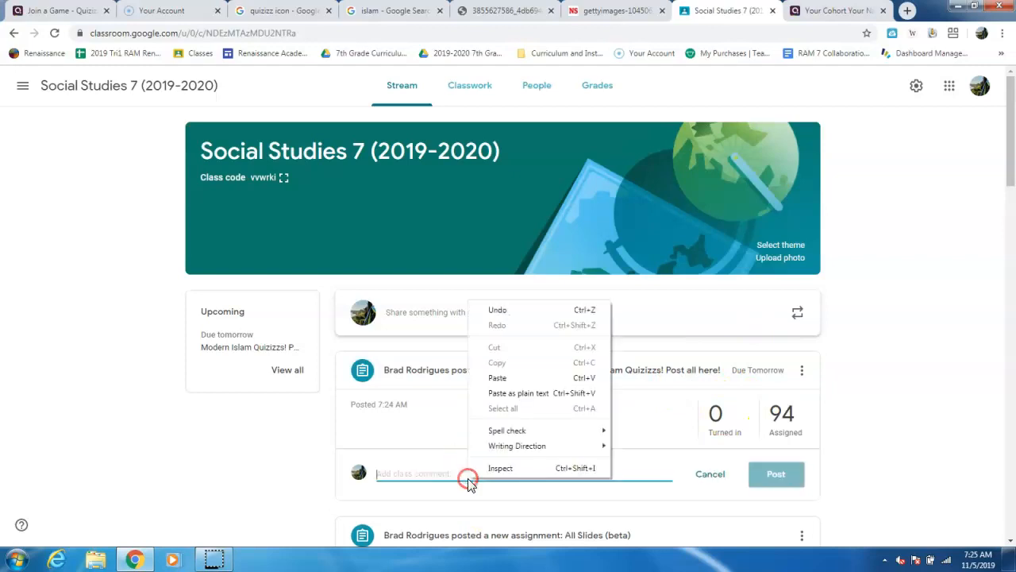
click(516, 378)
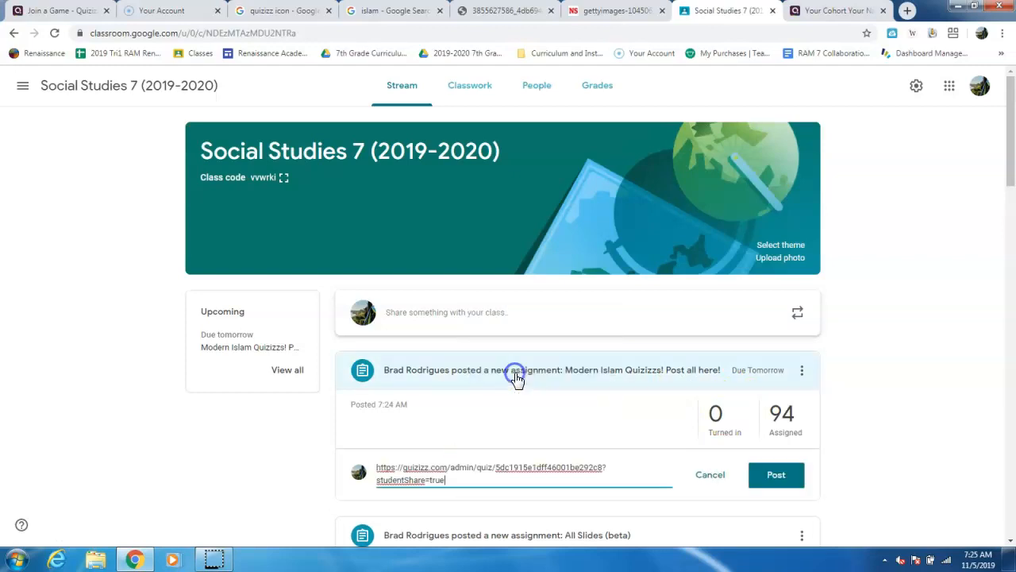
click(774, 476)
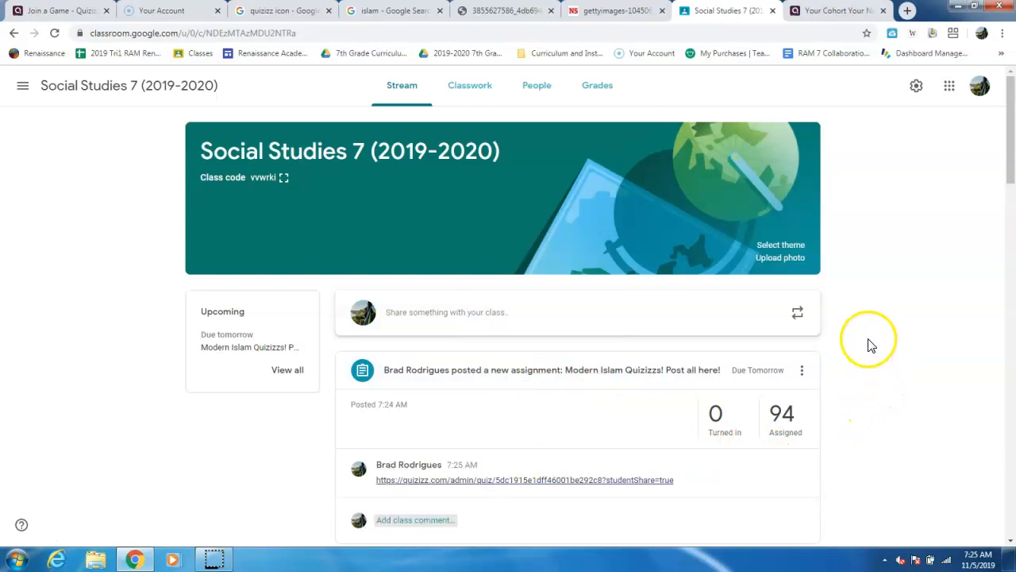
- Open the Quizizz link from the class comment on the Modern Islam assignment
scroll(866, 345, down, 2)
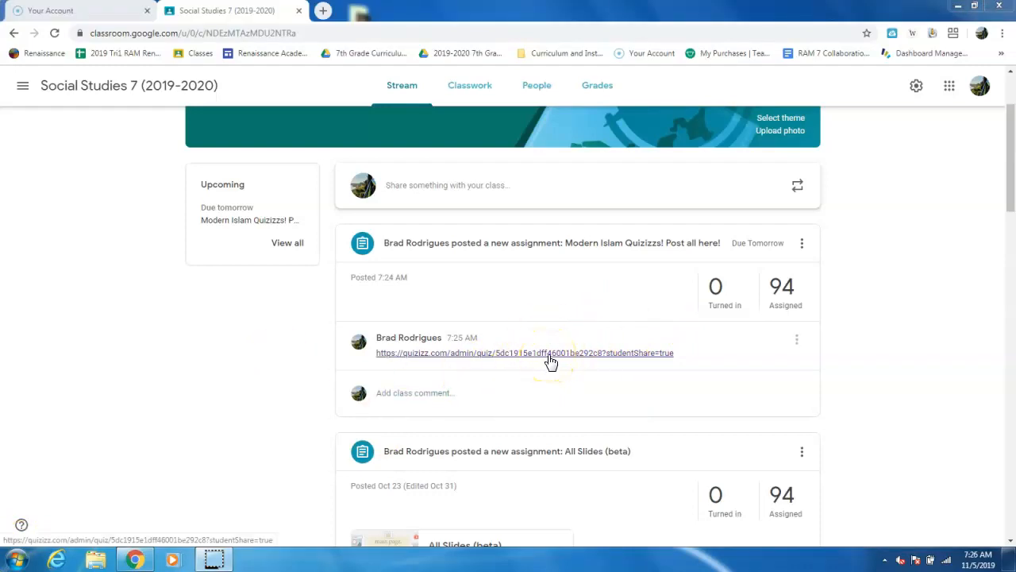
click(550, 358)
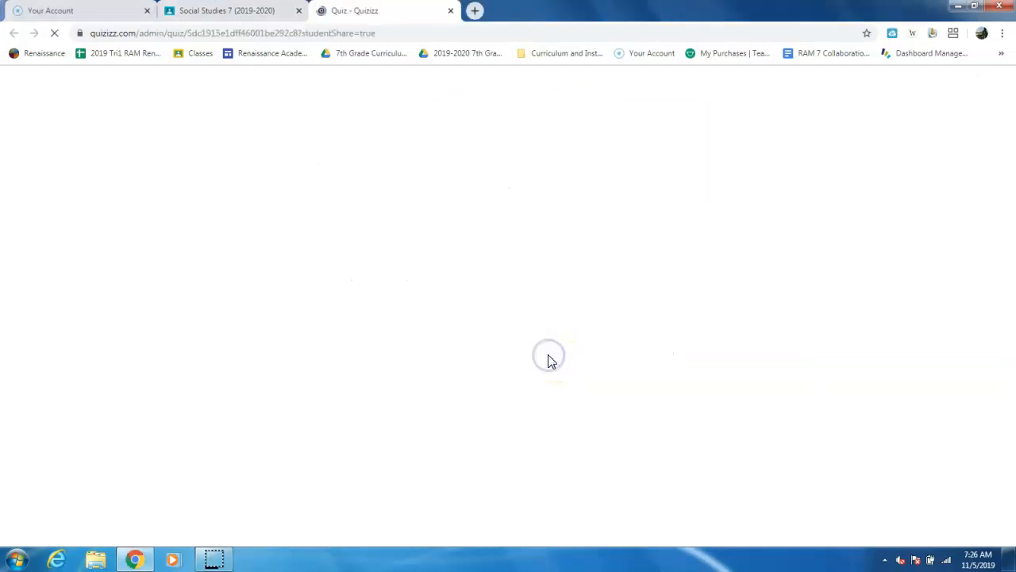